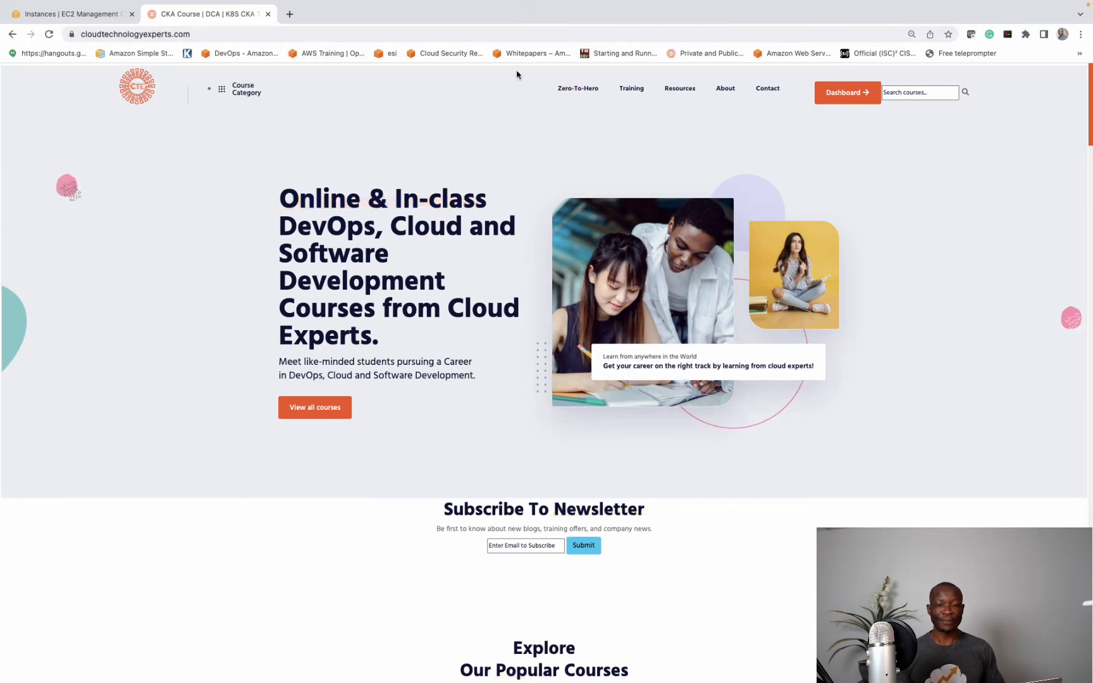
Open the technical blog post on how to create a secured website on Amazon EC2
mouse_move(674, 94)
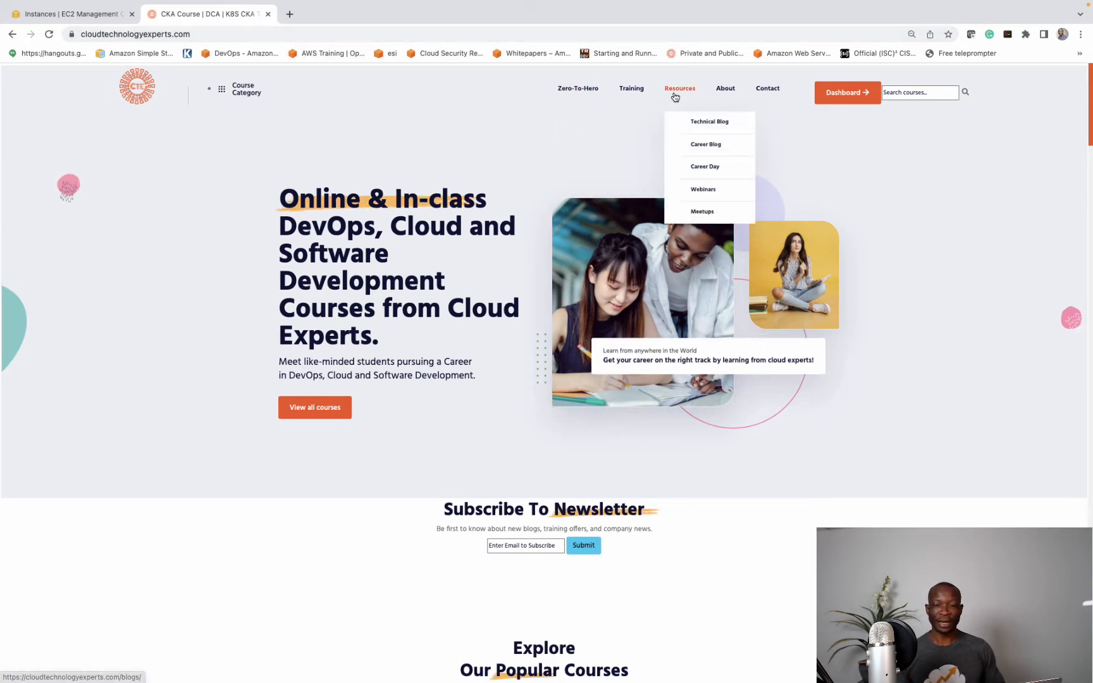
left_click(696, 121)
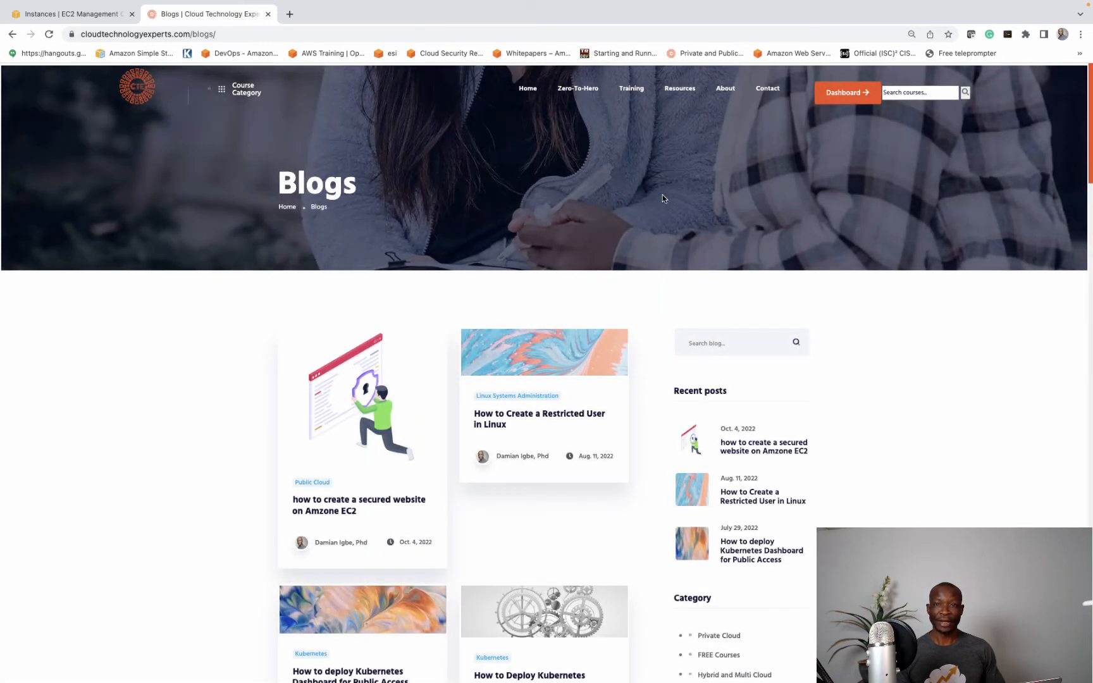
left_click(370, 504)
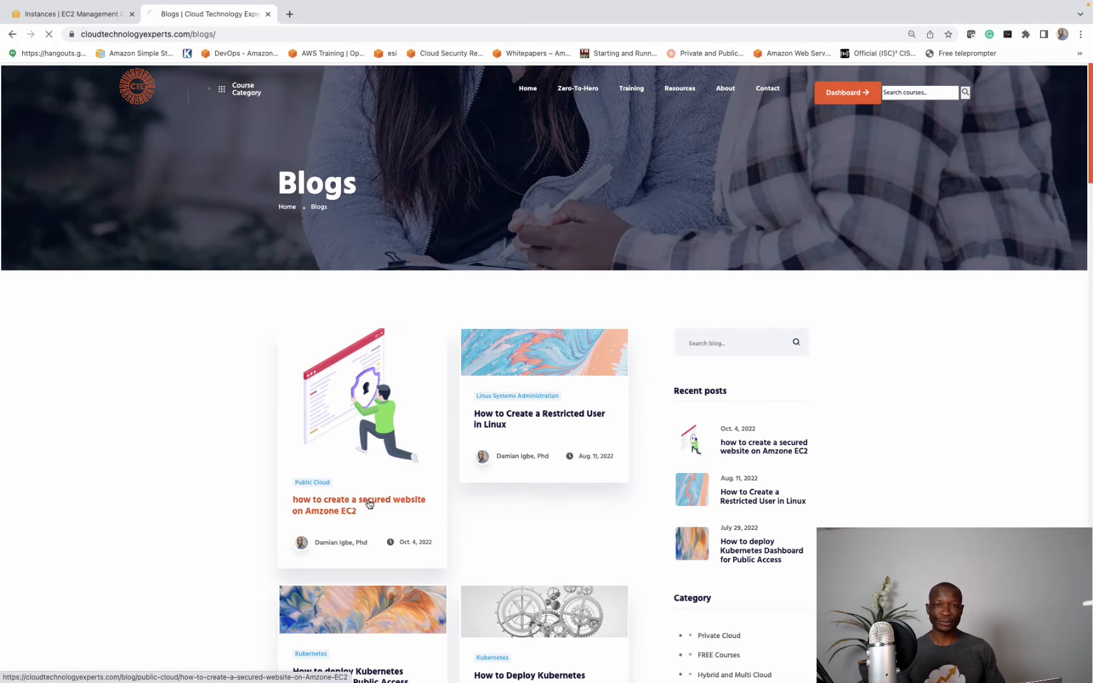
Examine the post's Phase 1 implementation list, highlighting the items on creating the EC2 instance and the VPC with 2 public subnets
scroll(453, 430, "down", 20)
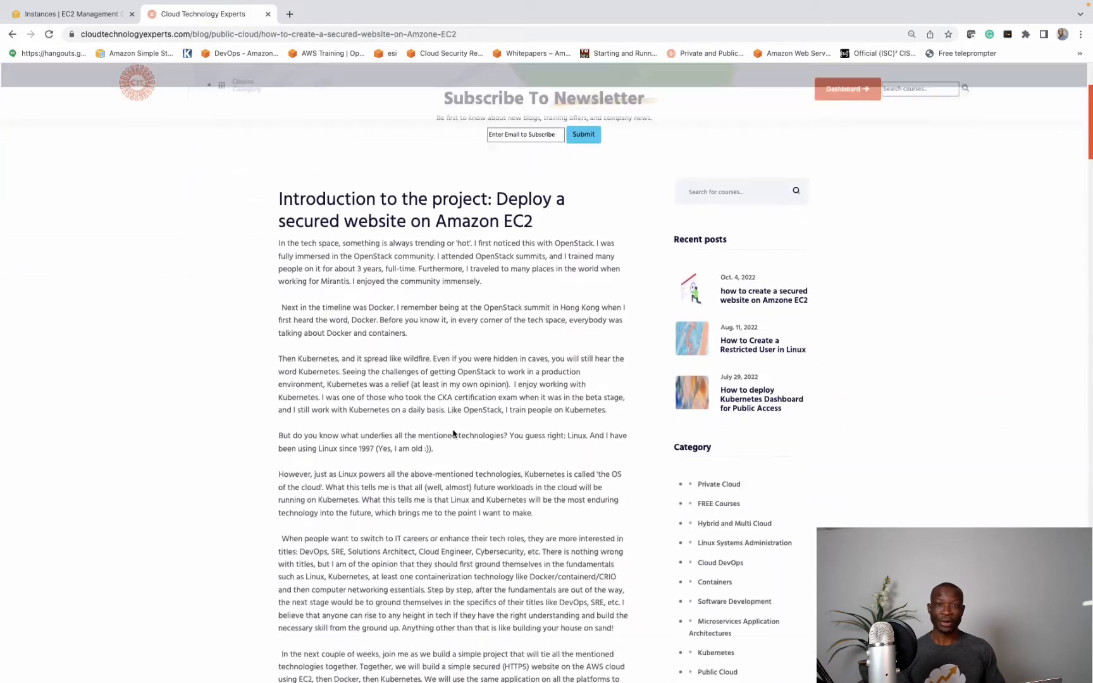
scroll(453, 430, "down", 5)
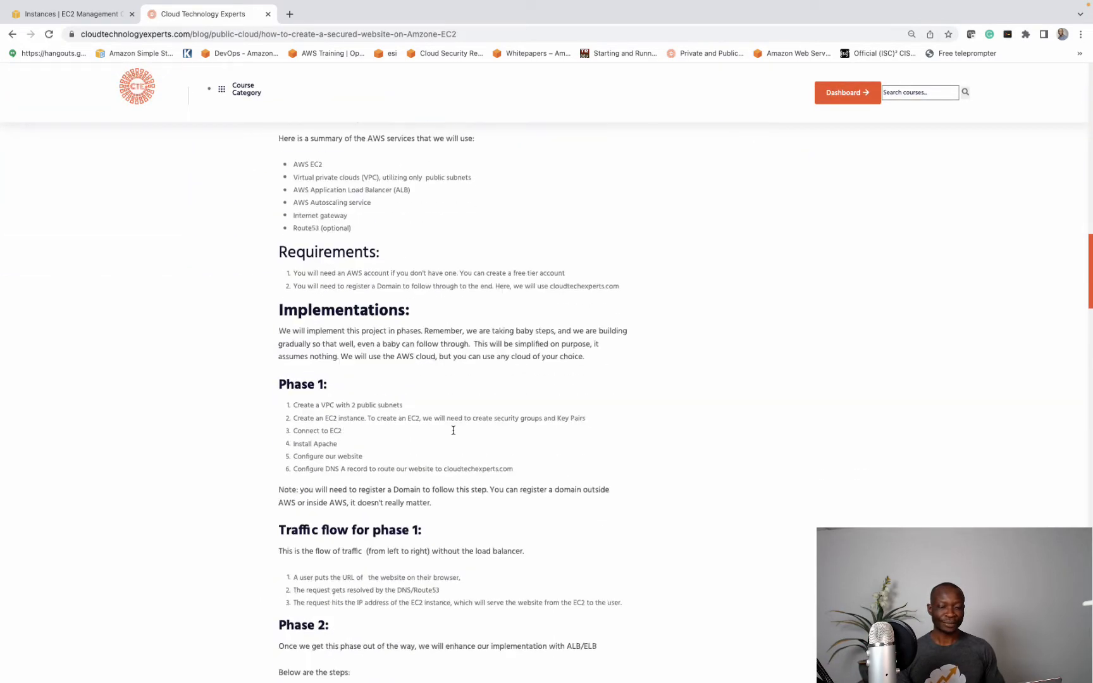
scroll(453, 430, "up", 2)
scroll(452, 430, "down", 15)
scroll(453, 430, "down", 2)
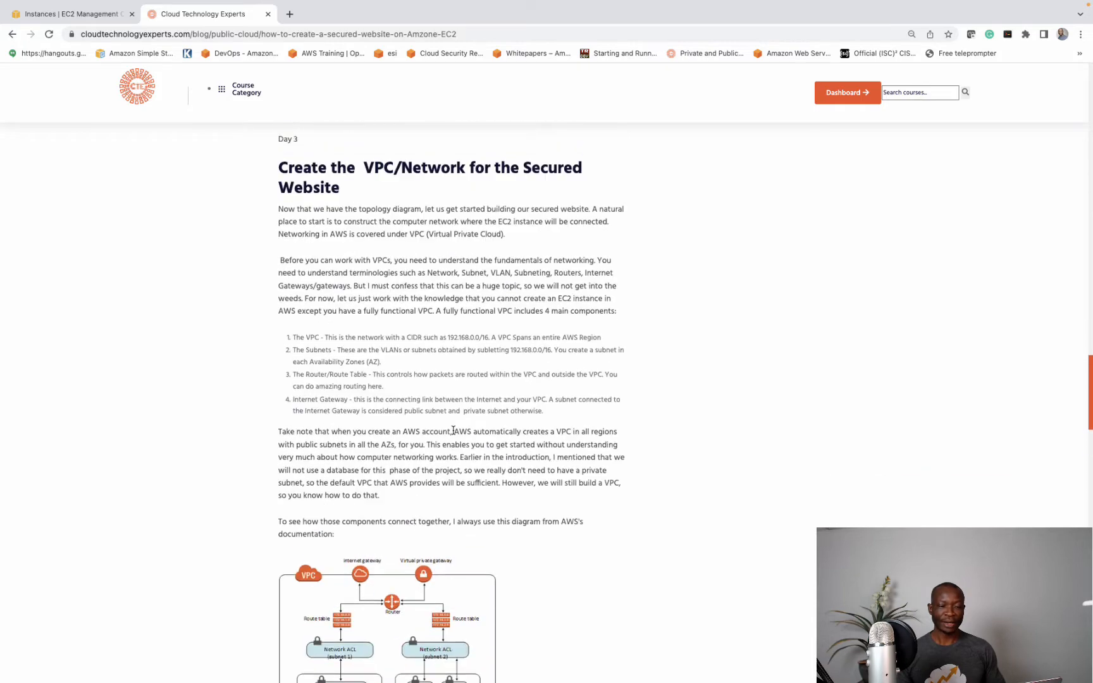
scroll(452, 430, "up", 20)
scroll(453, 430, "down", 7)
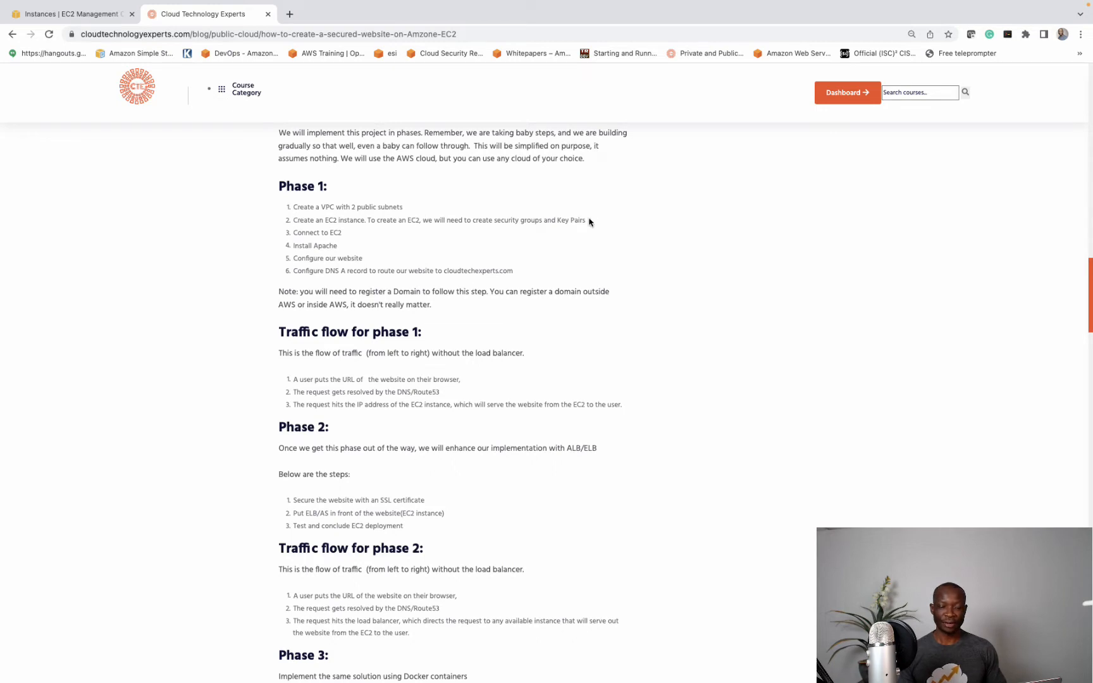
left_click_drag(592, 220, 292, 222)
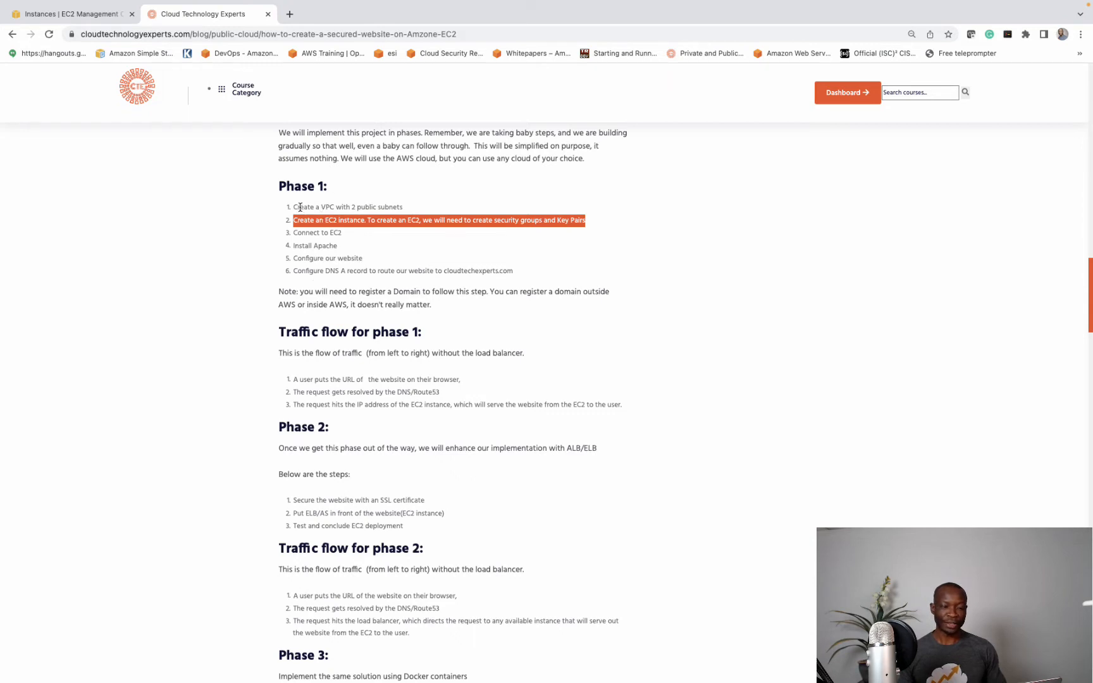
left_click_drag(291, 207, 411, 214)
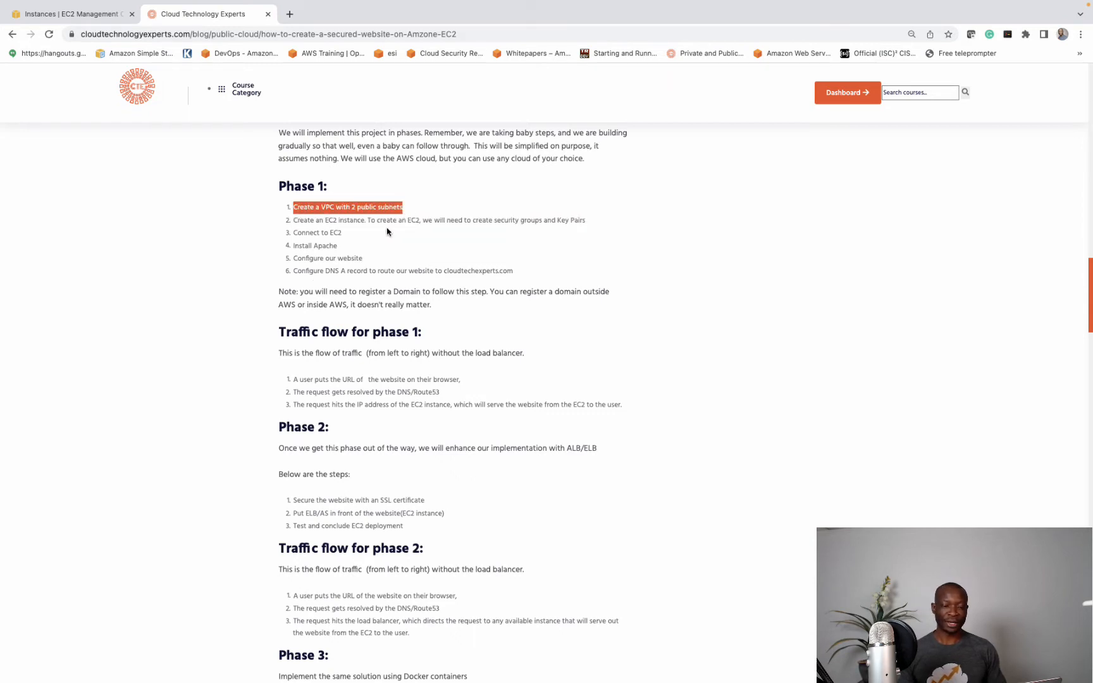
left_click(386, 225)
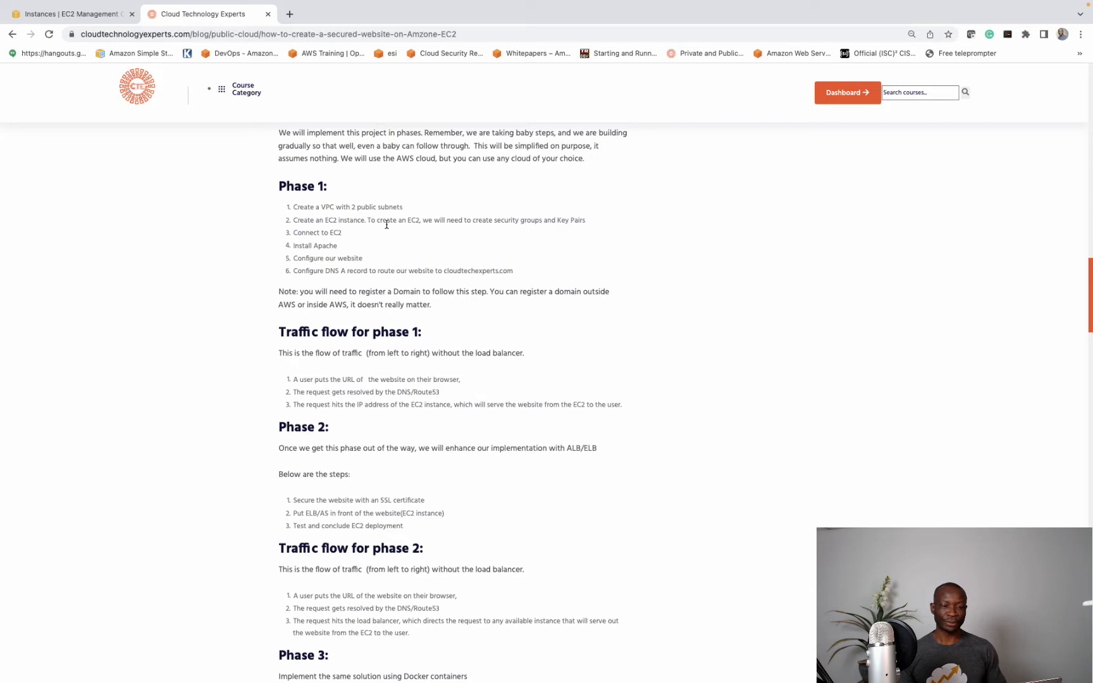
Read the Day 4 section on creating the EC2 instance, from key pairs and security groups through AMI, instance type and EBS volume
scroll(387, 224, "down", 20)
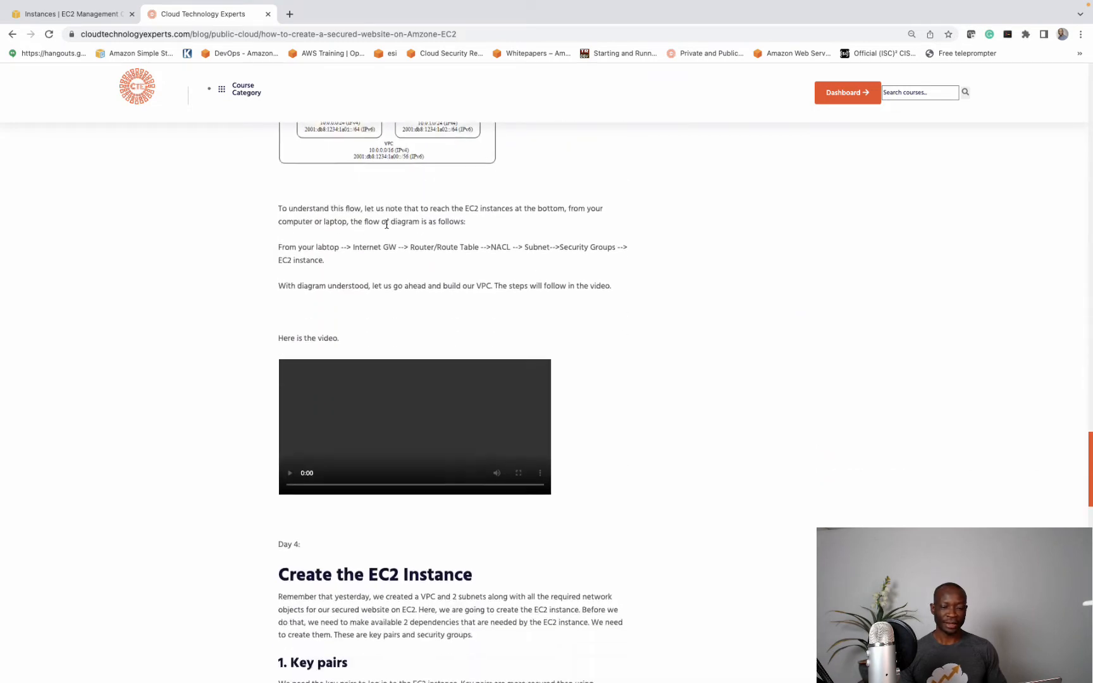
scroll(386, 225, "down", 8)
scroll(376, 217, "up", 2)
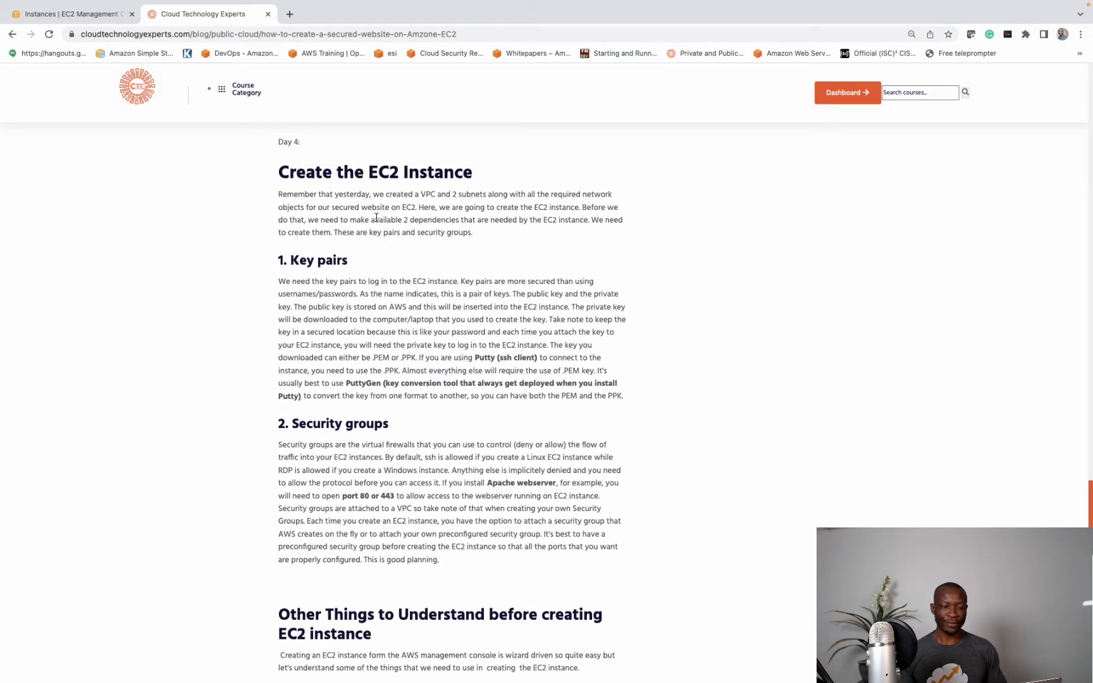
left_click_drag(279, 170, 342, 291)
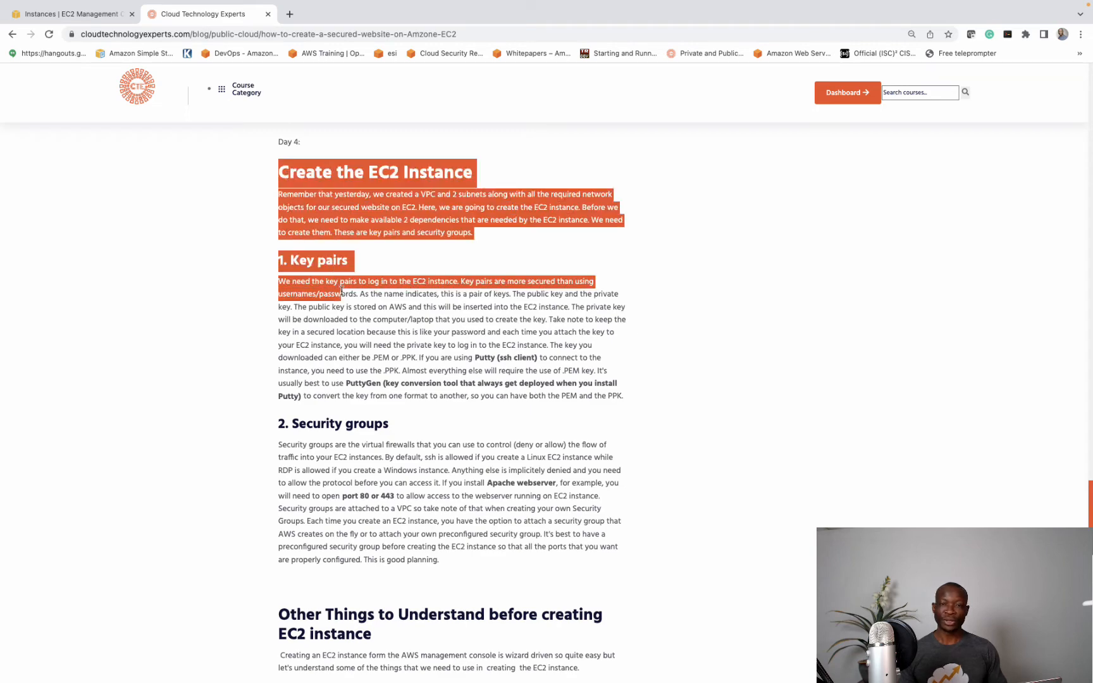
scroll(341, 293, "down", 8)
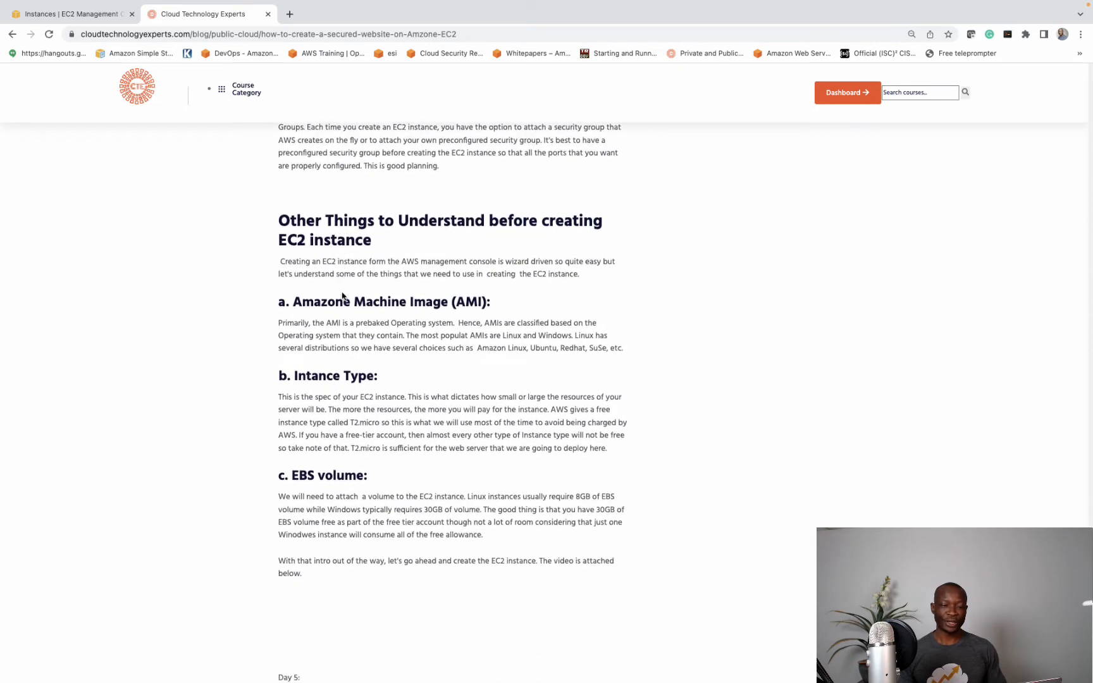
scroll(342, 293, "up", 2)
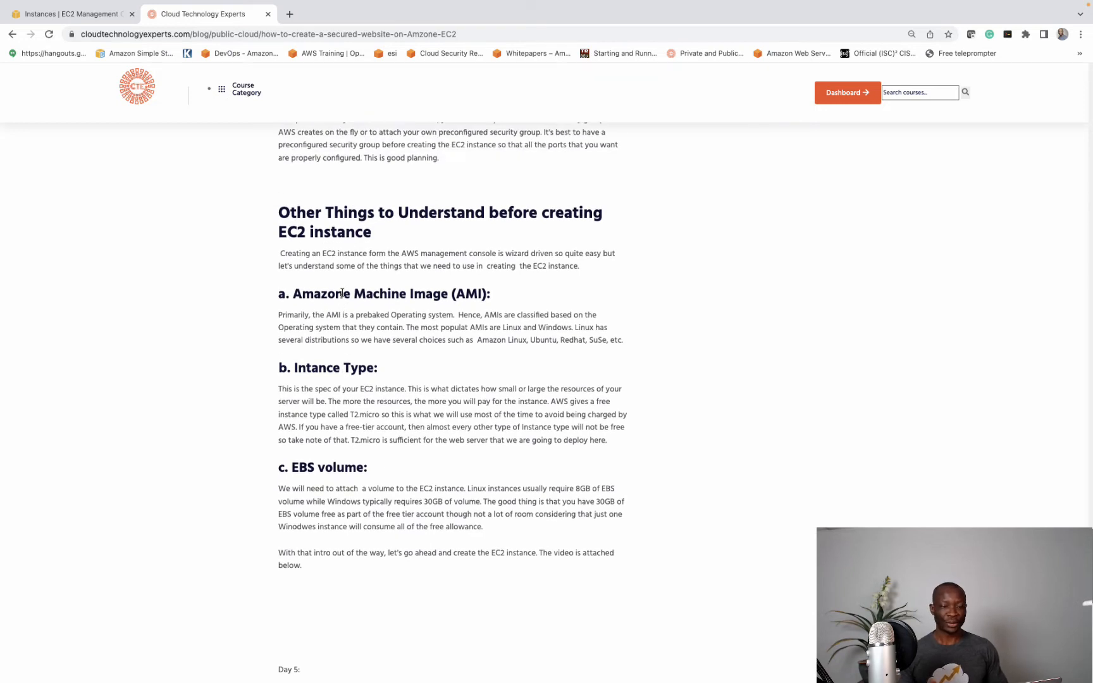
Switch to the AWS console and open the EC2 key pairs list
left_click(69, 14)
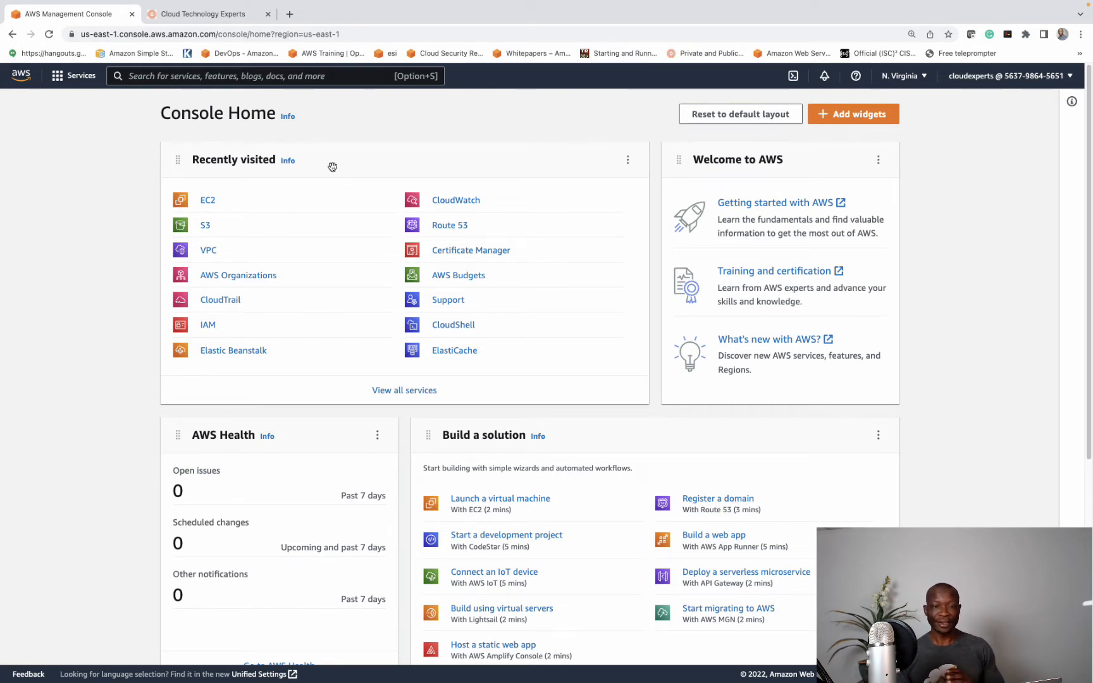
left_click(213, 201)
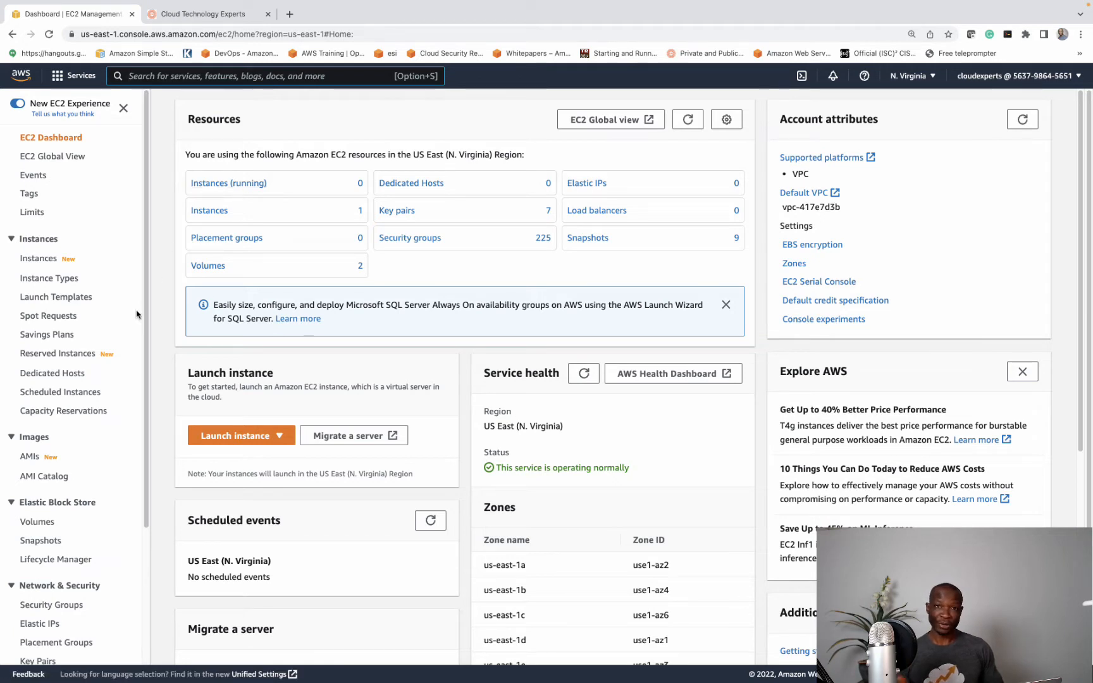
scroll(76, 392, "down", 3)
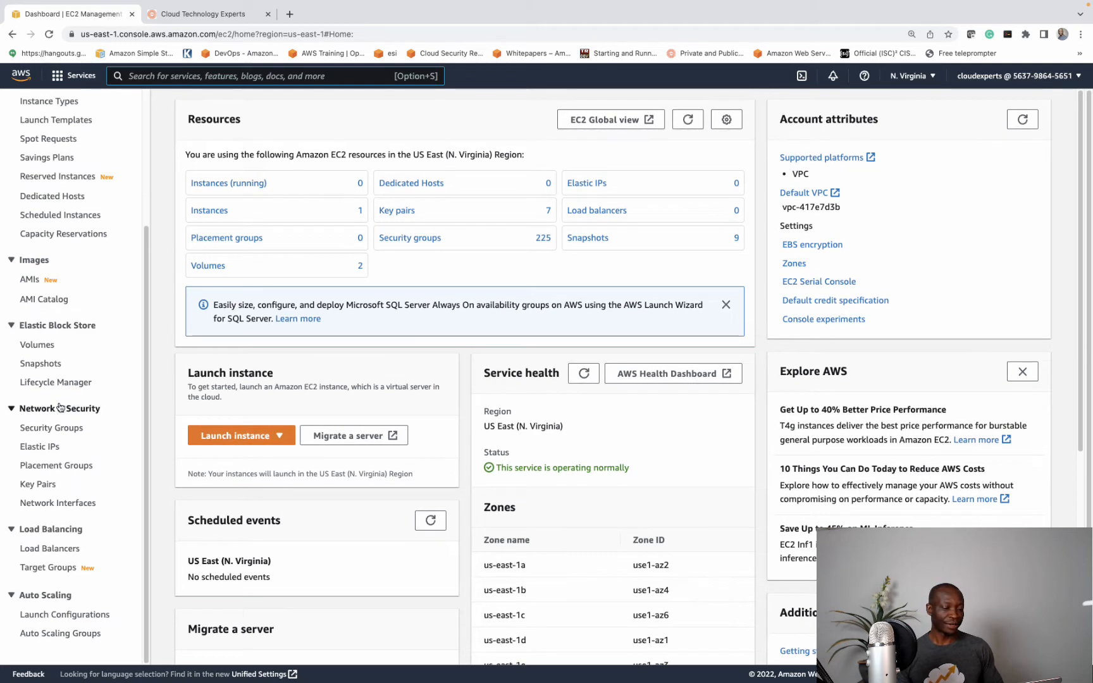
left_click(42, 489)
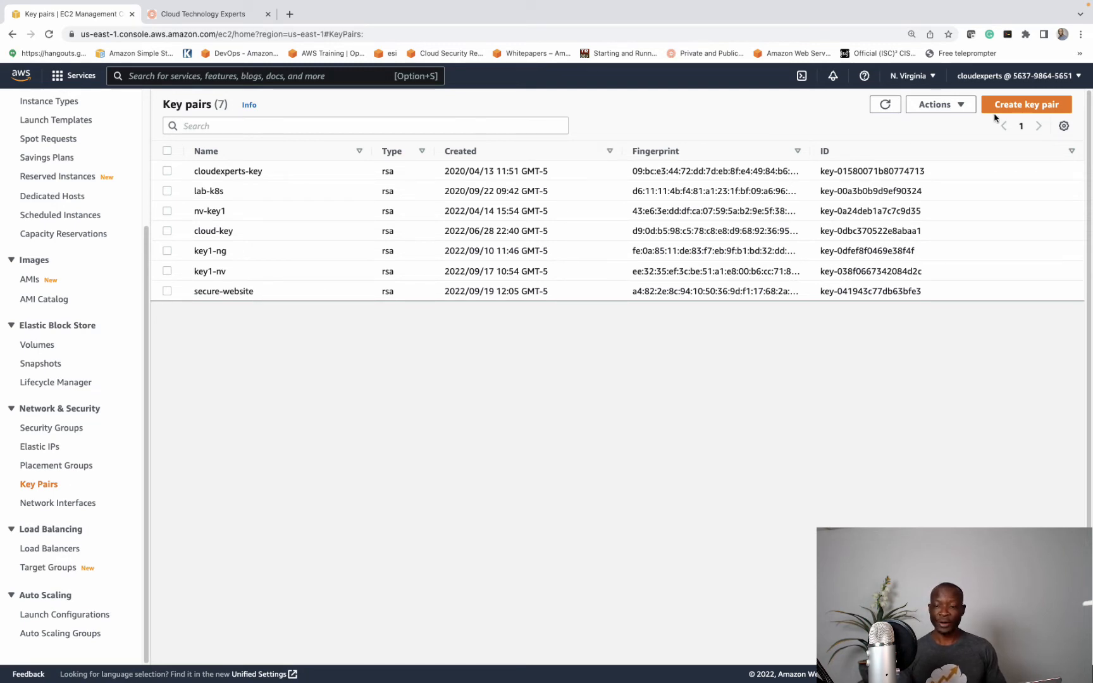
left_click(1019, 109)
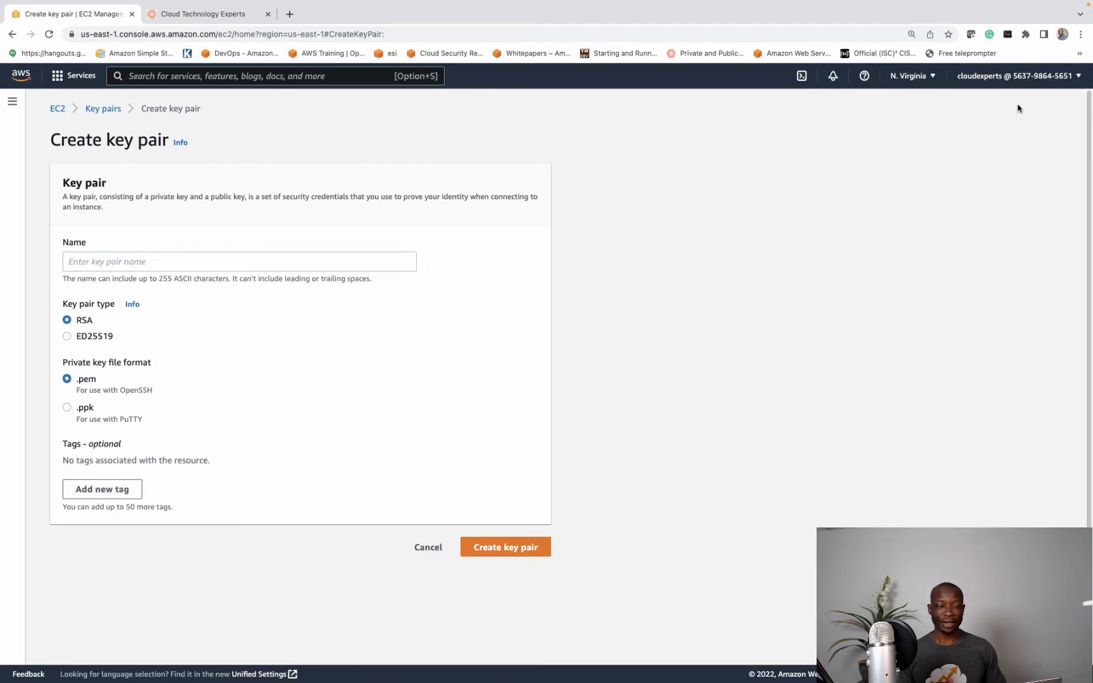
left_click(156, 265)
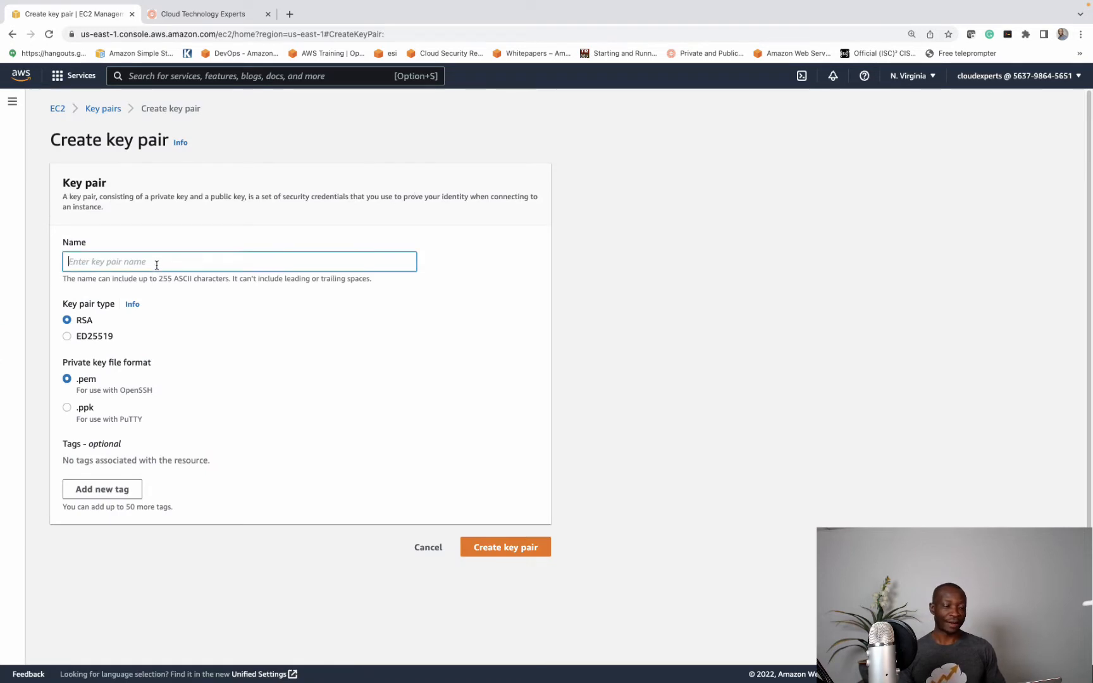
type("se")
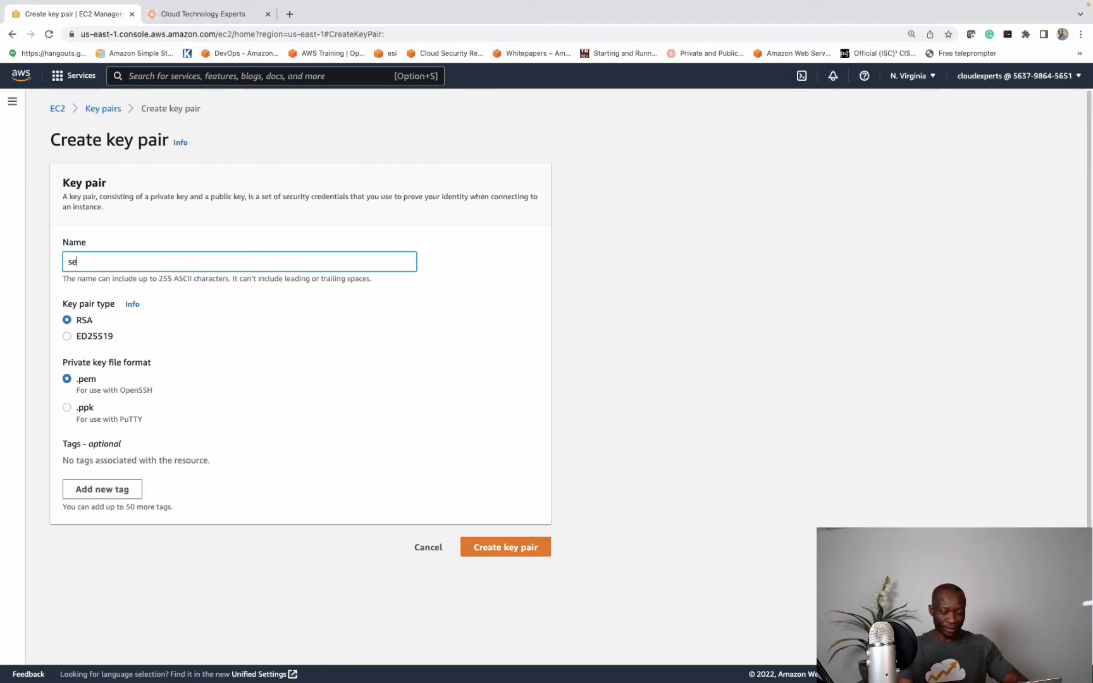
type("cure-we")
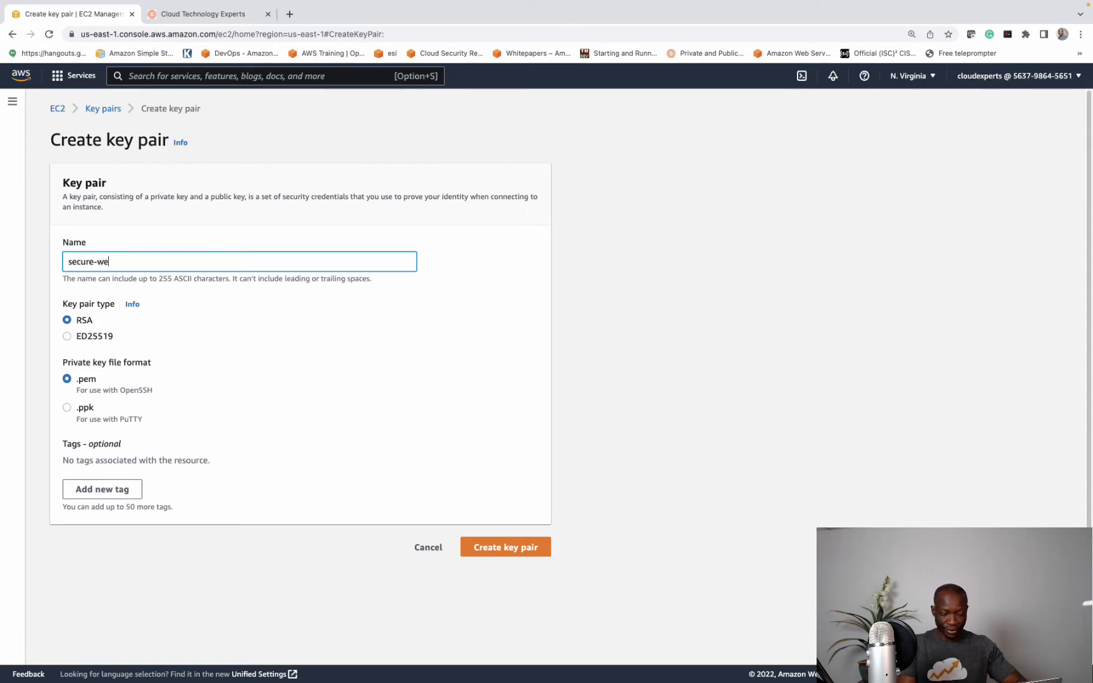
type("bsite")
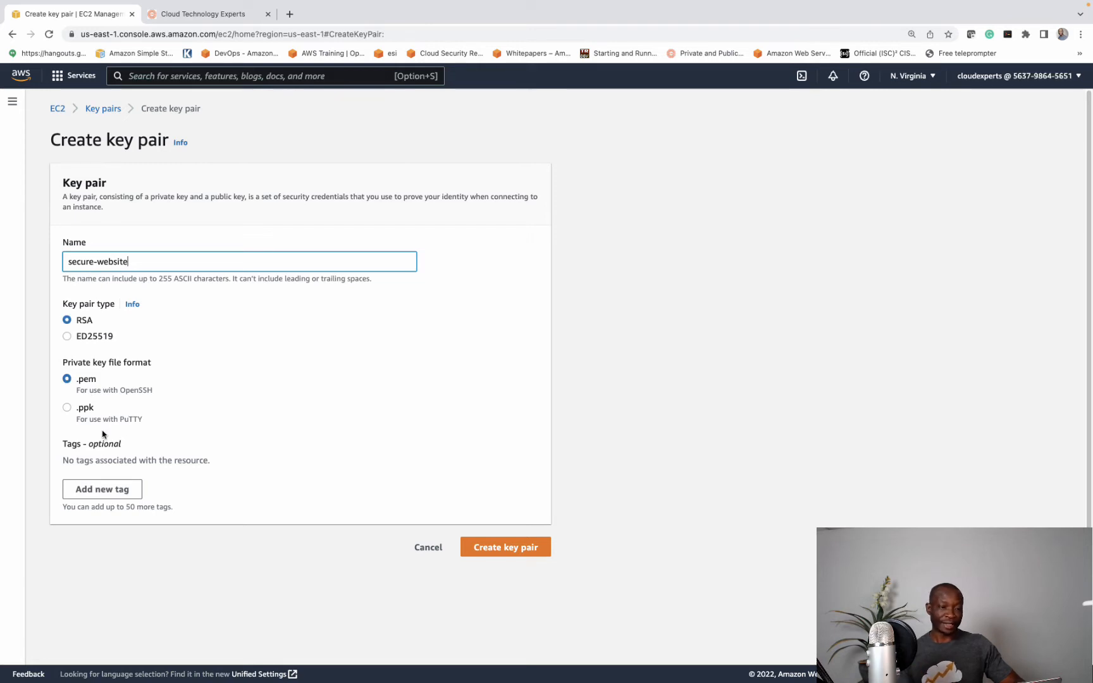
left_click(184, 14)
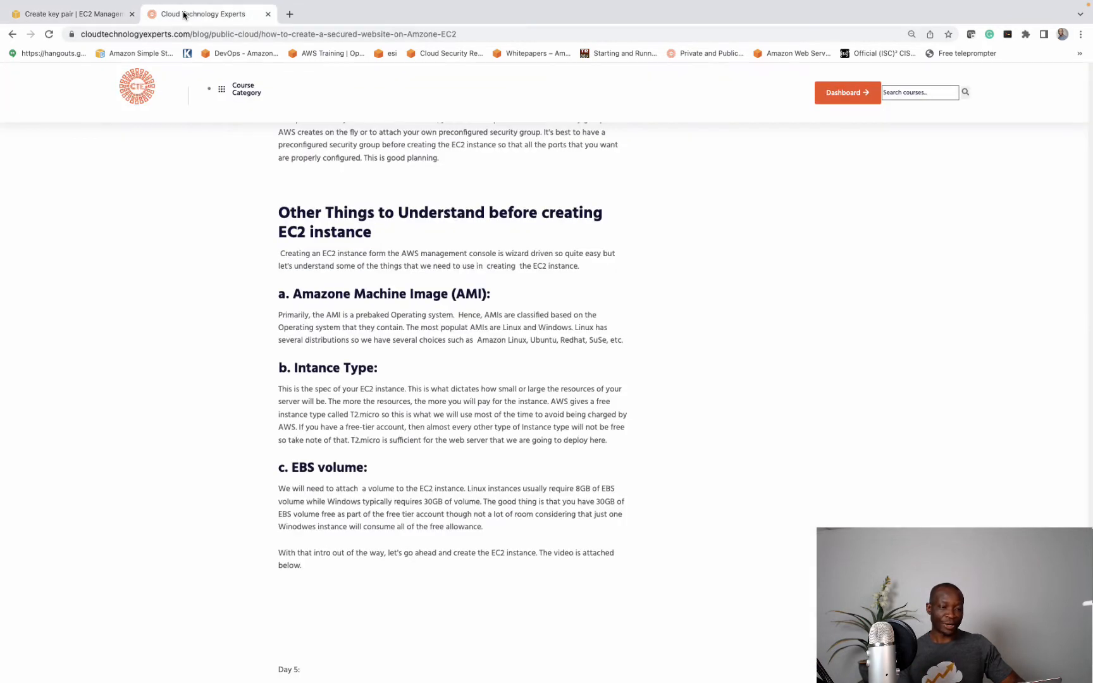
left_click(96, 14)
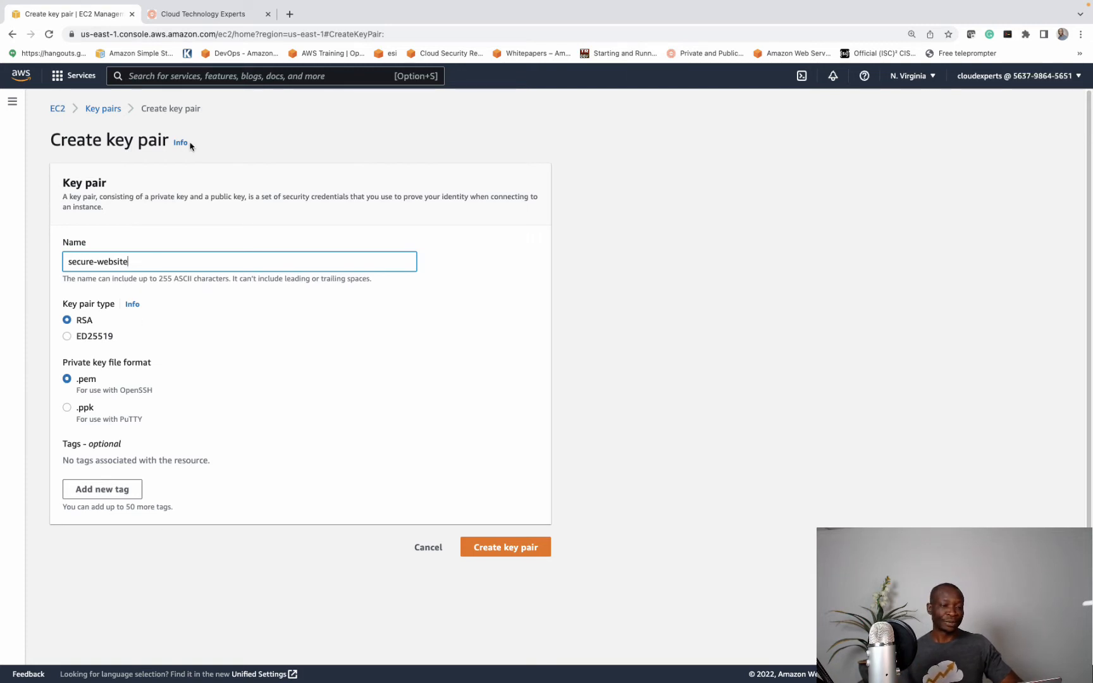
left_click(429, 549)
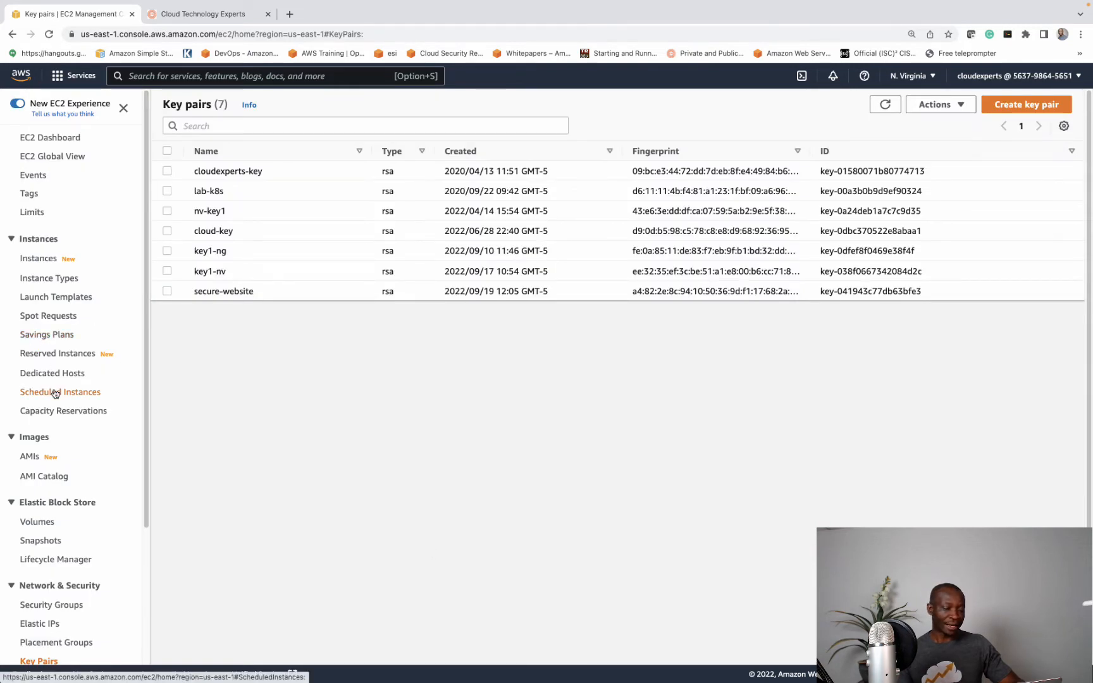
Start a new EC2 security group and name it secure-website-sec-group
scroll(57, 372, "down", 3)
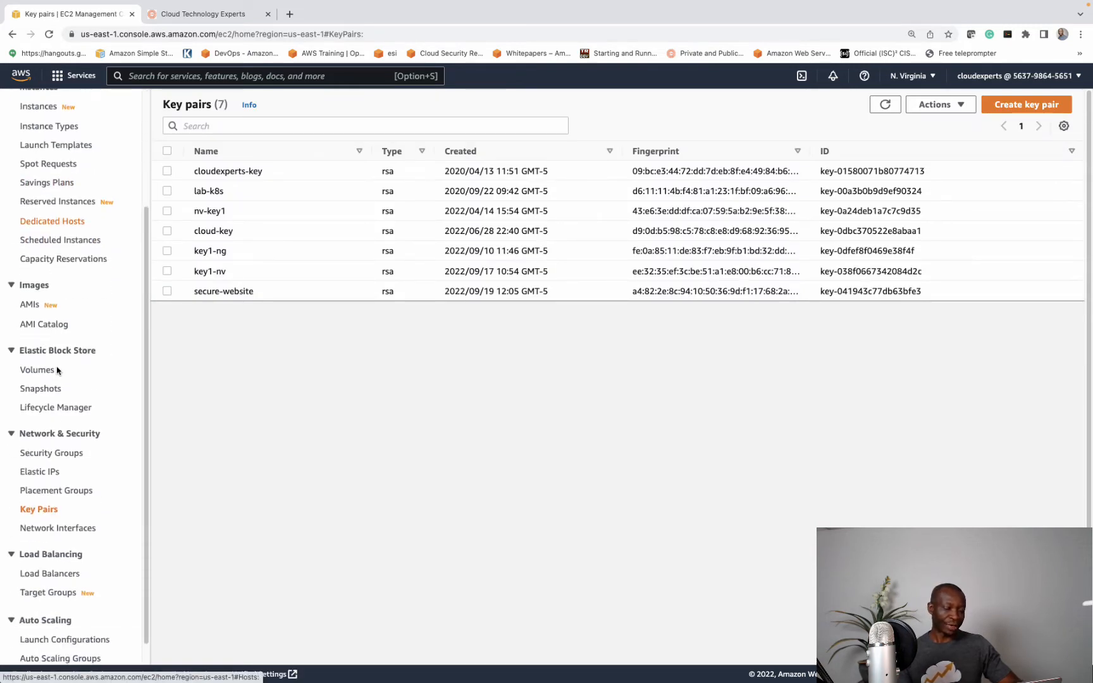
left_click(55, 439)
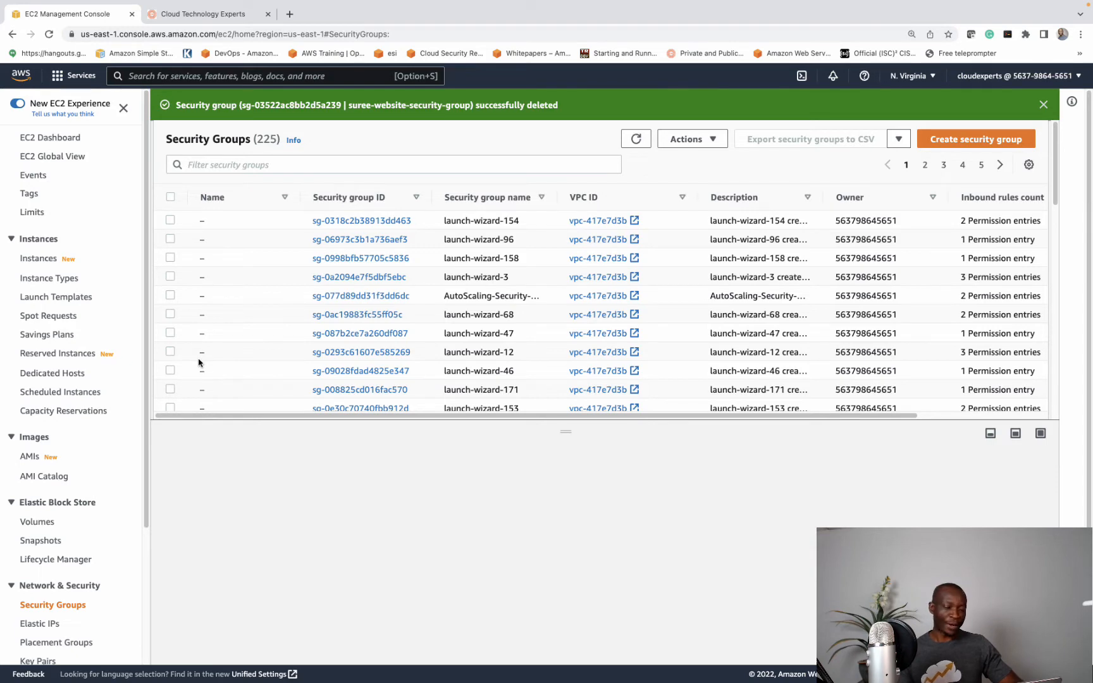
left_click(951, 140)
left_click(187, 255)
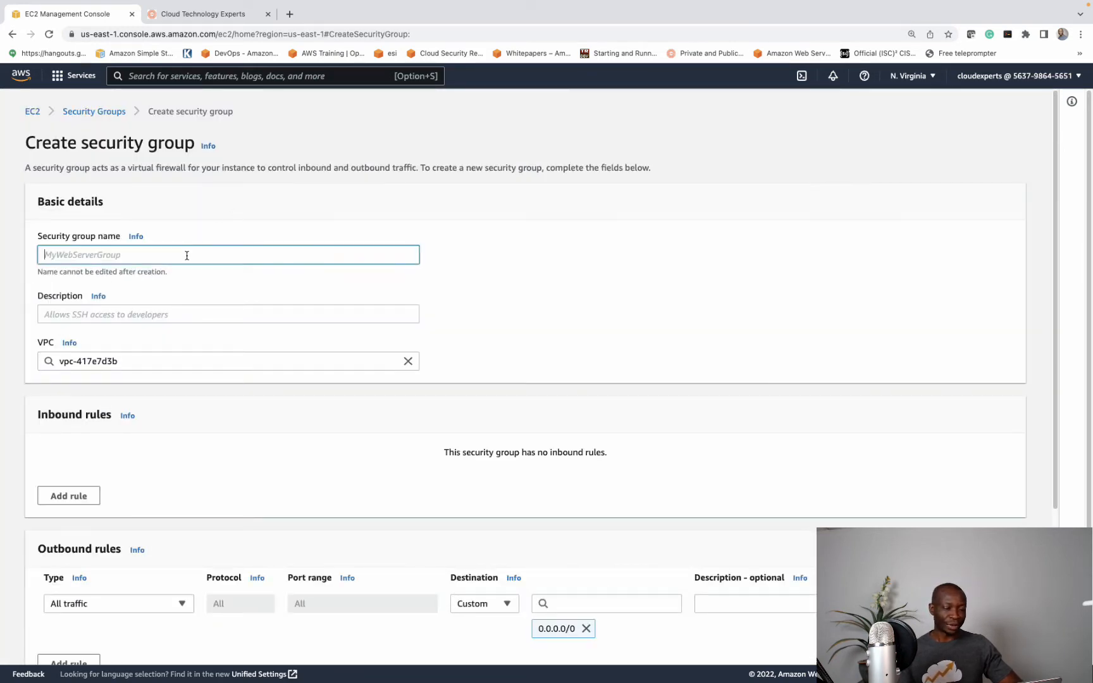
type("securty")
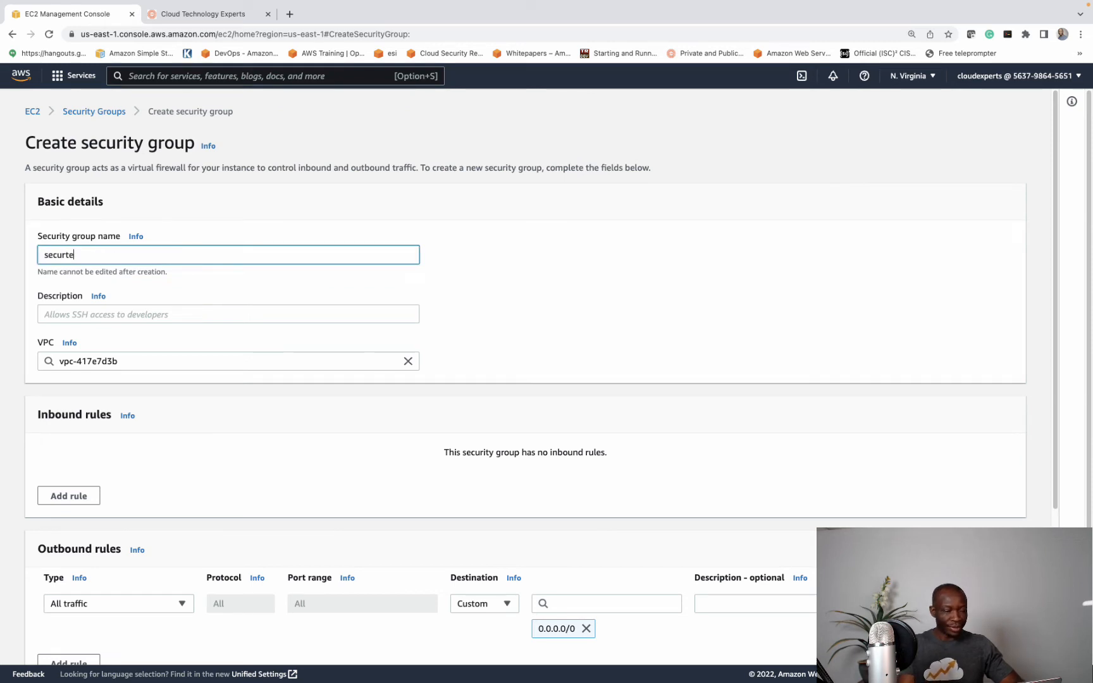
key("BackSpace")
key("BackSpace")
type("e")
type("-we")
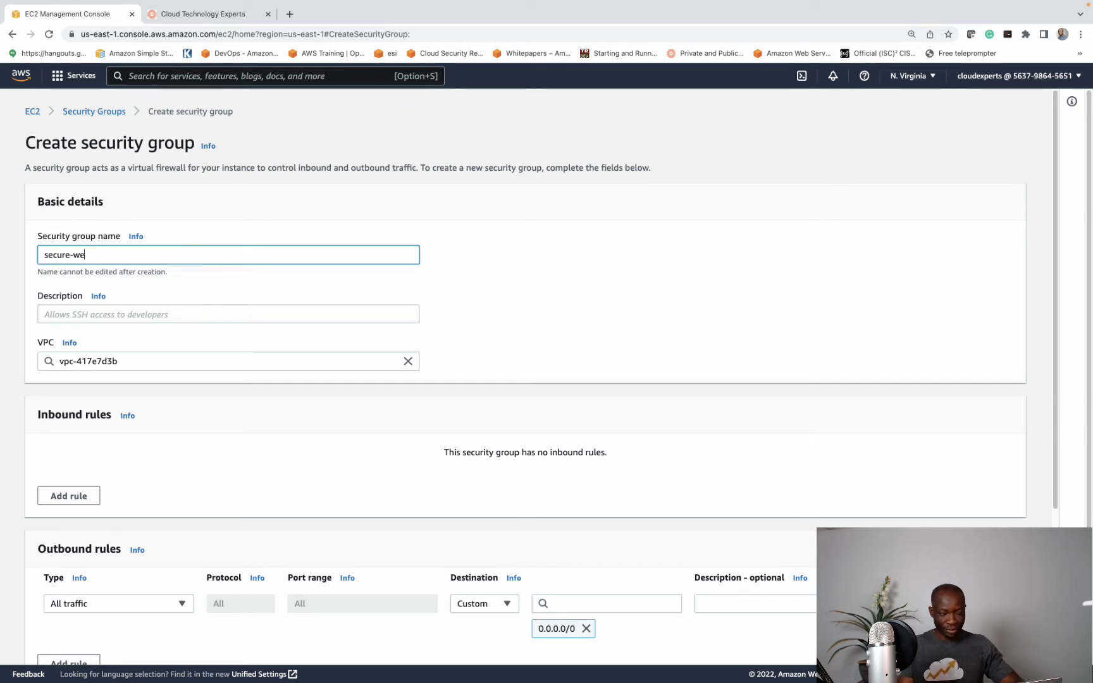
type("bsite")
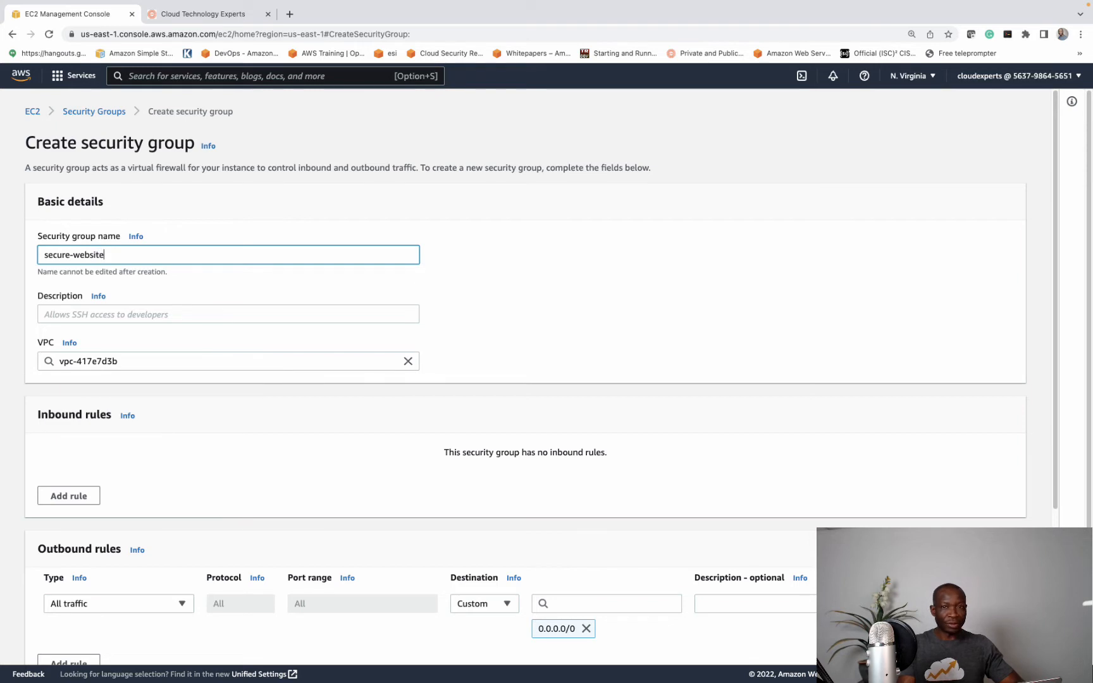
type("-sec")
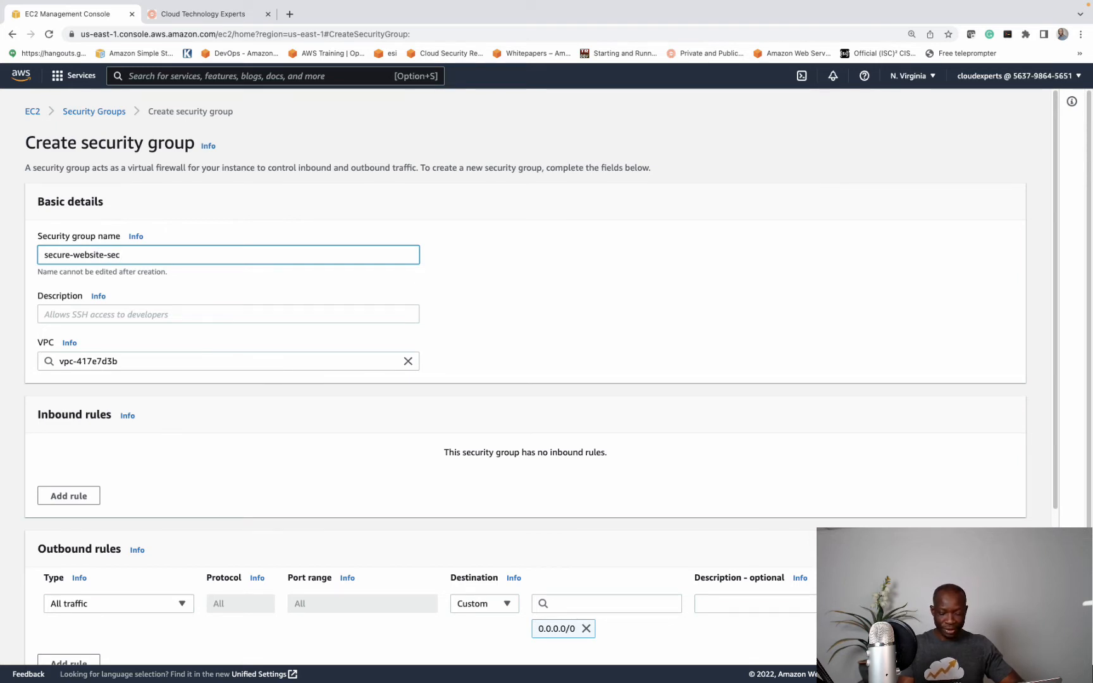
type("-group")
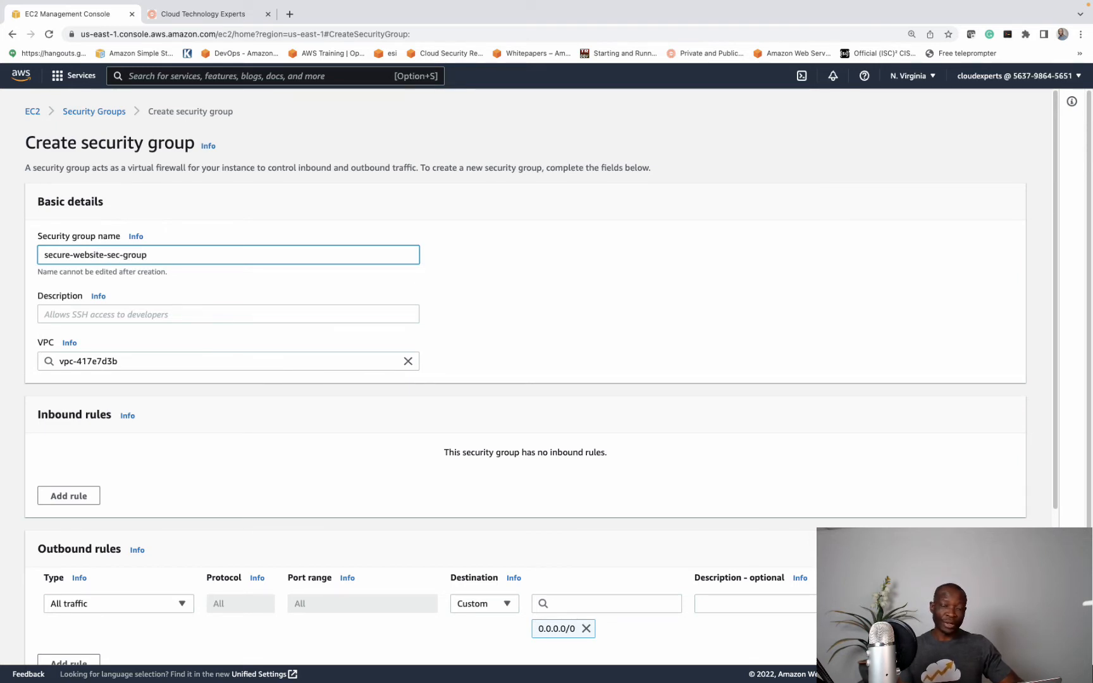
Enter "This is for the secure website" as the security group's description
left_click(135, 313)
type("Thiw is")
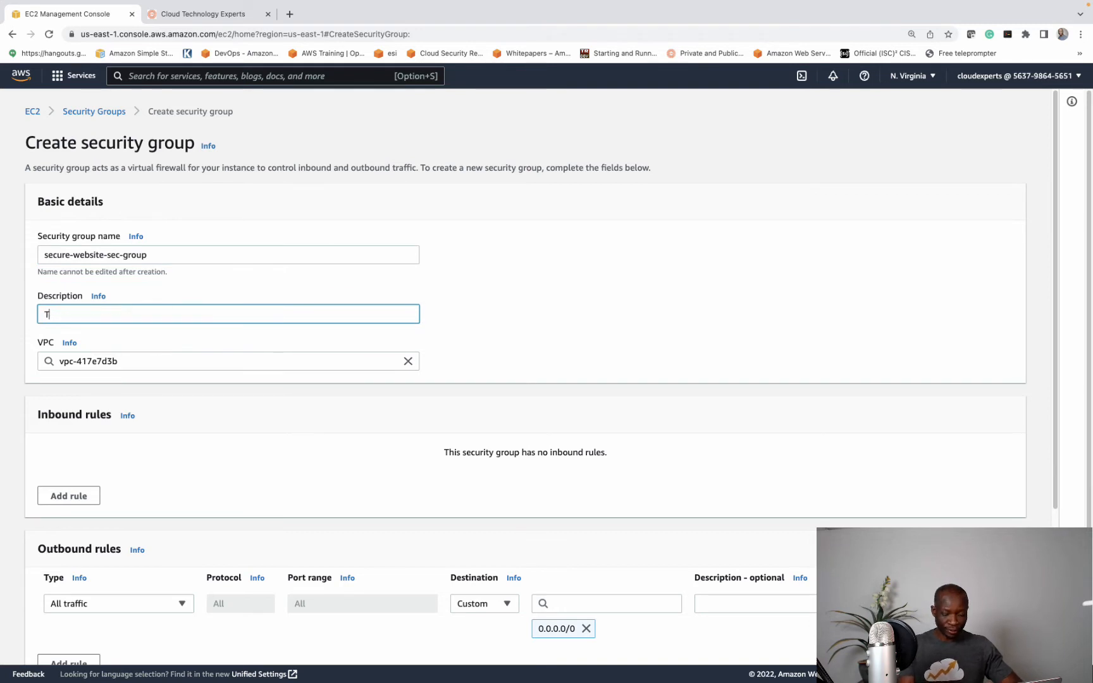
key("BackSpace")
type("s")
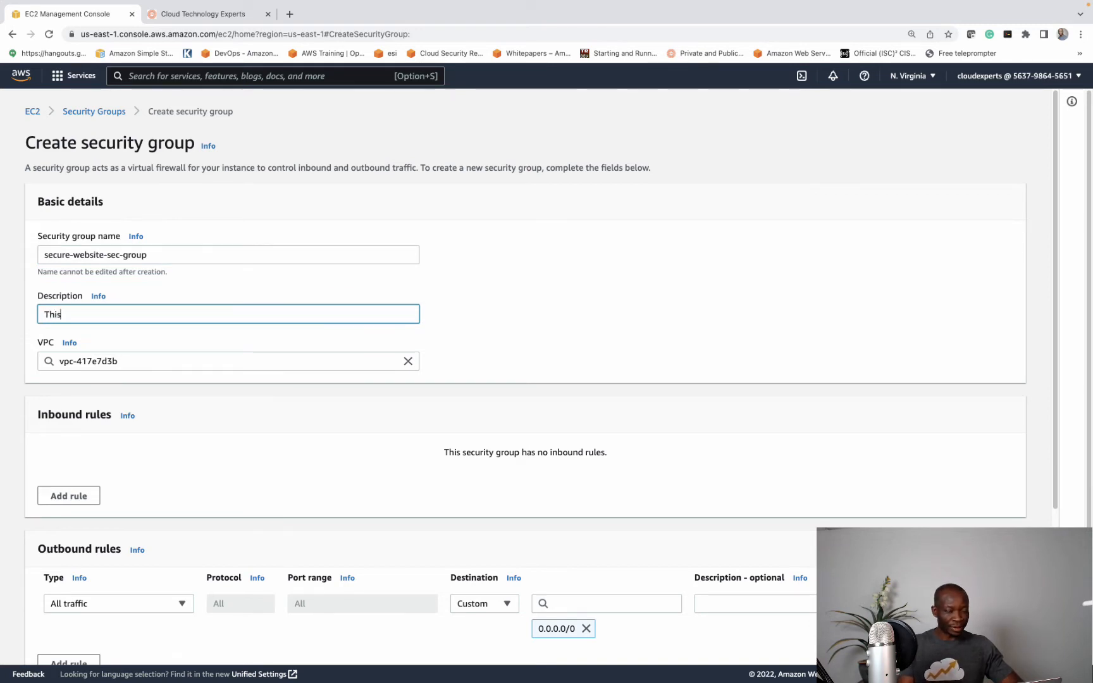
type("is fop tg")
key("BackSpace")
key("BackSpace")
key("BackSpace")
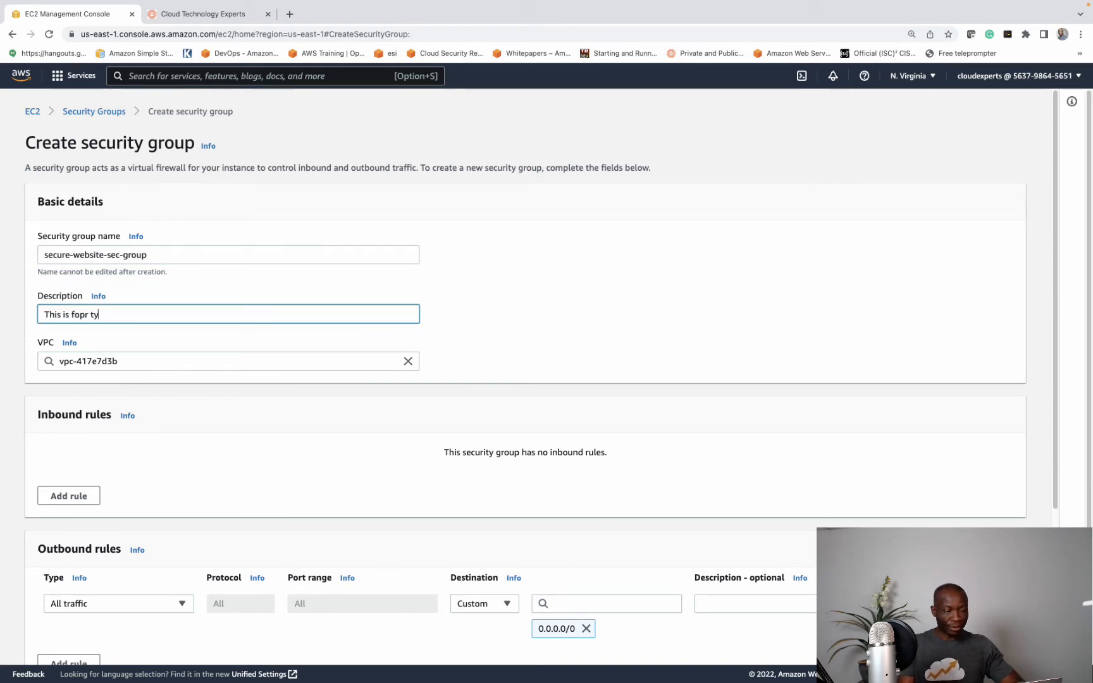
key("BackSpace")
type("r t")
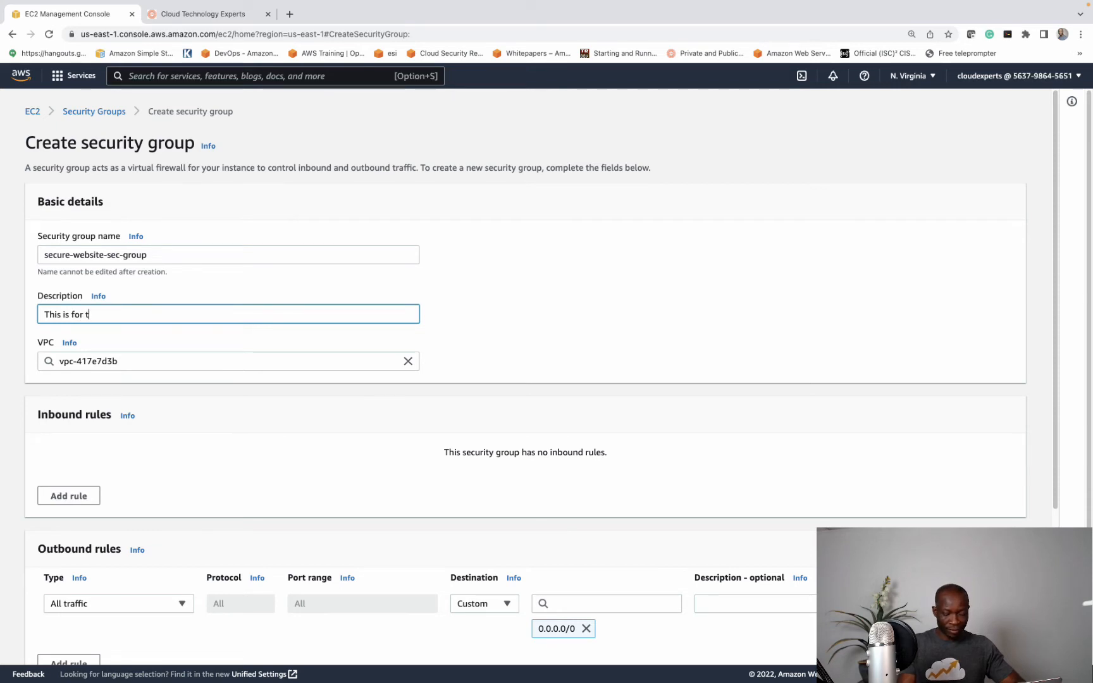
type("he se")
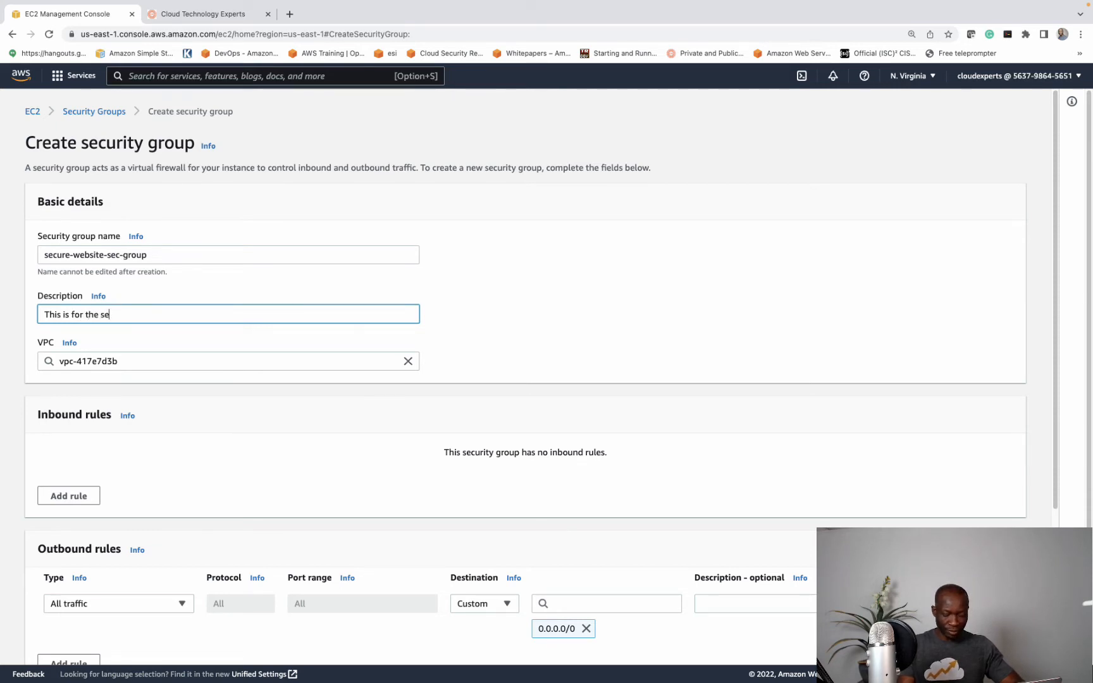
type("cure website")
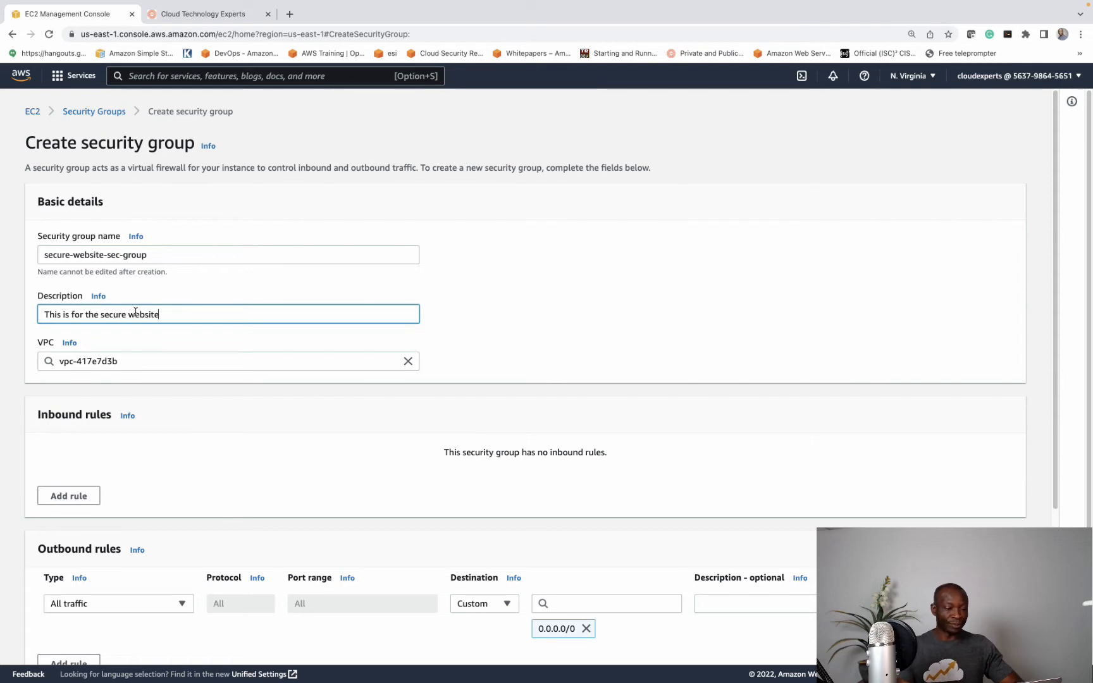
Replace the security group's default VPC with sucure-website-vpc (192.168.0.0/16)
left_click(175, 359)
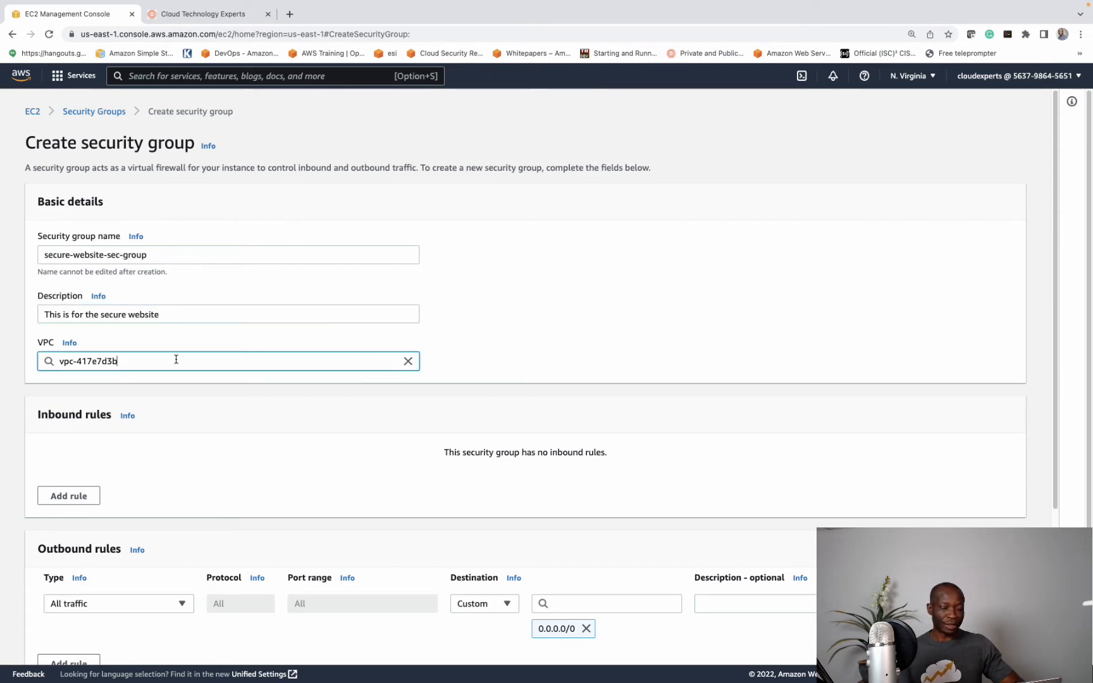
left_click(408, 361)
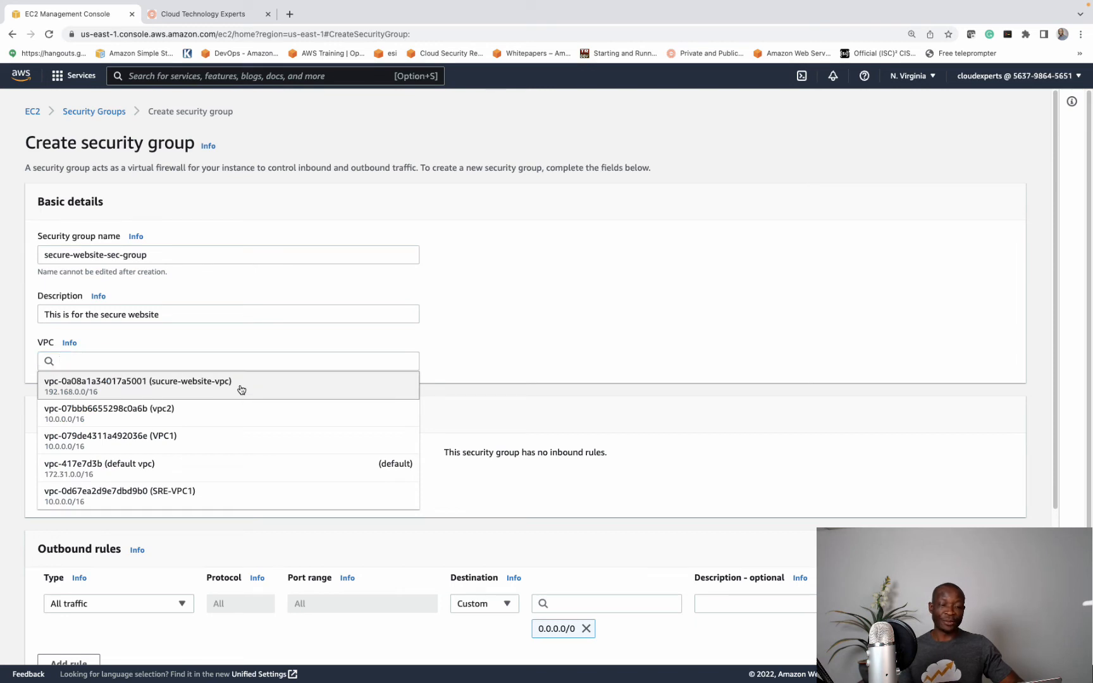
left_click(241, 387)
Change the existing outbound rule to SSH with Anywhere-IPv4 as its destination
scroll(236, 415, "down", 5)
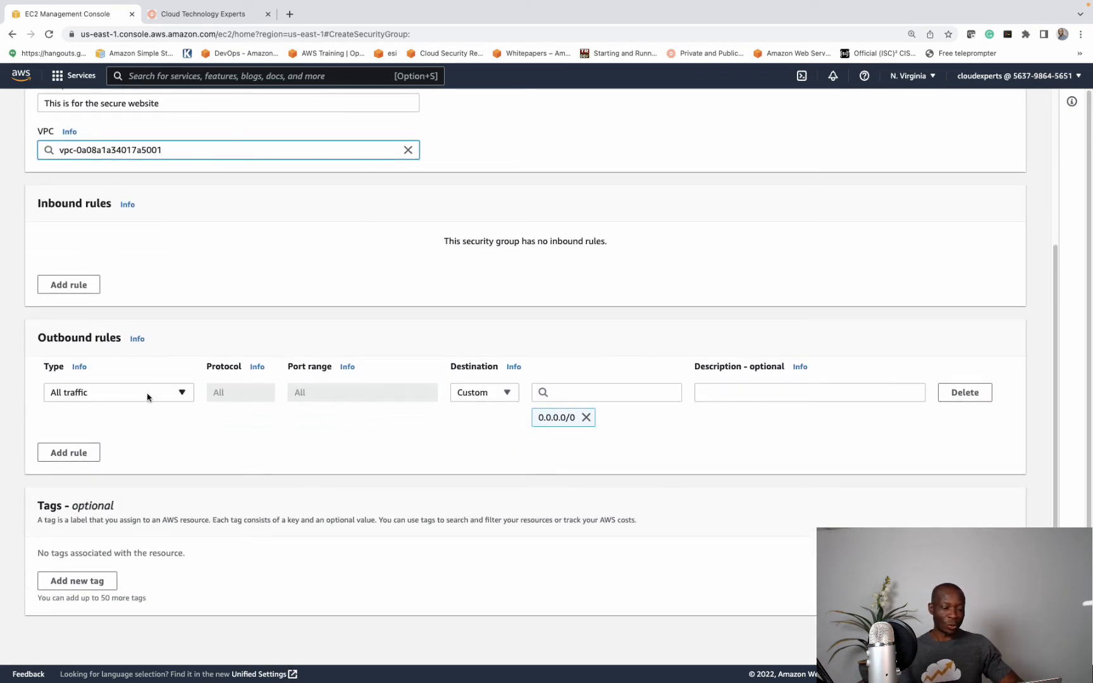
left_click(147, 397)
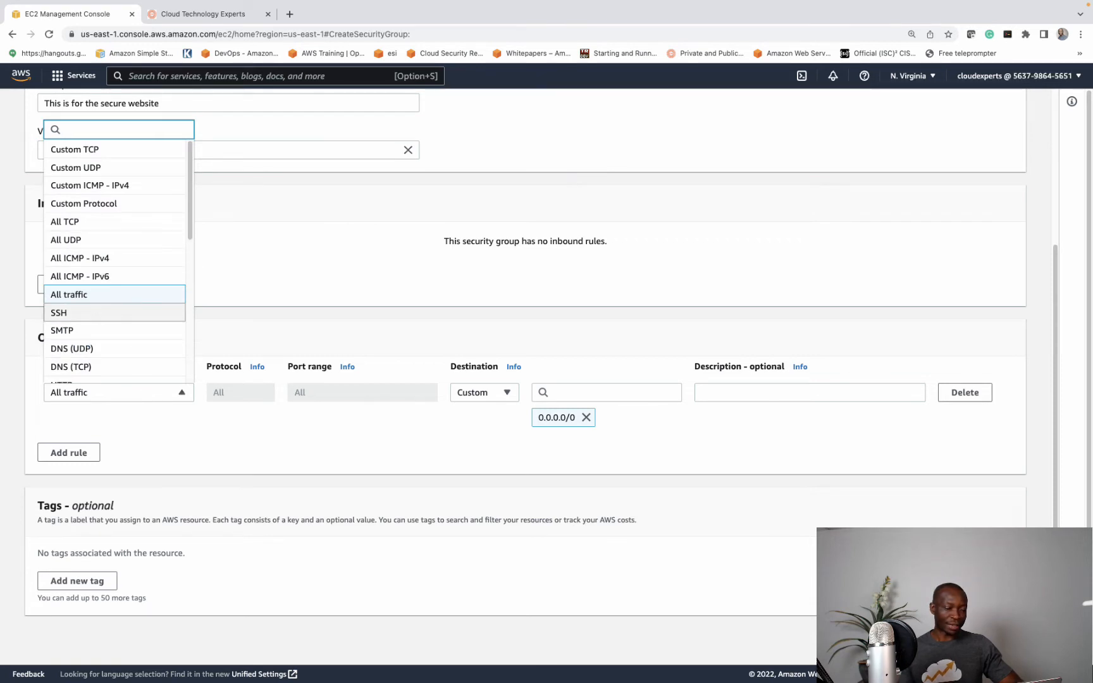
left_click(96, 315)
left_click(479, 394)
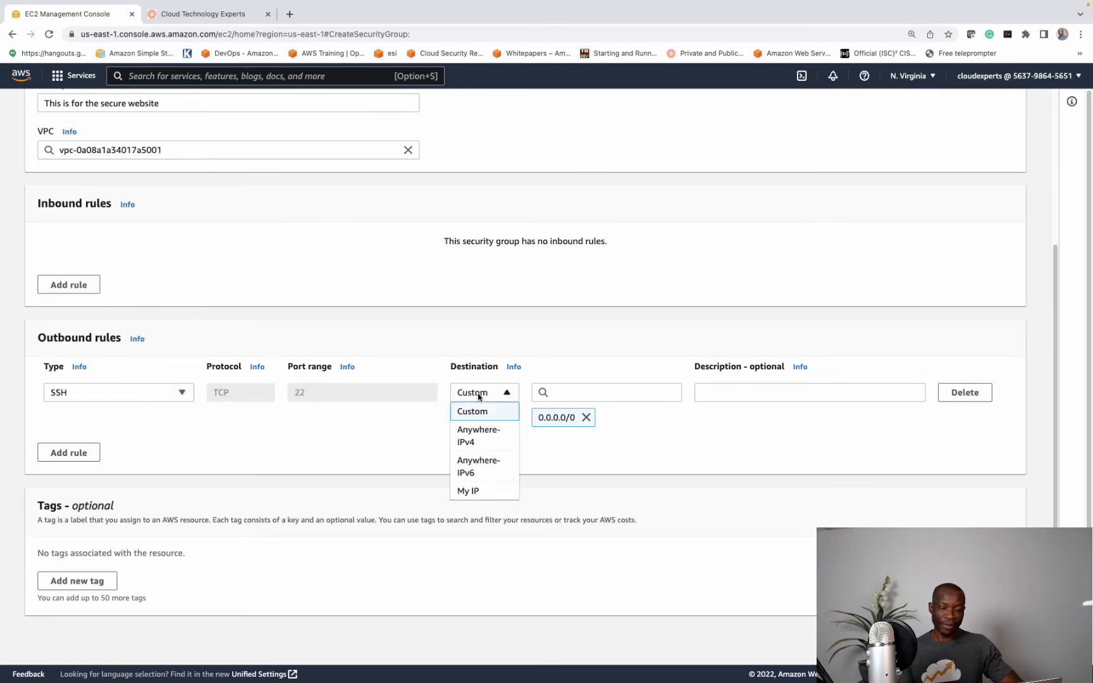
left_click(475, 434)
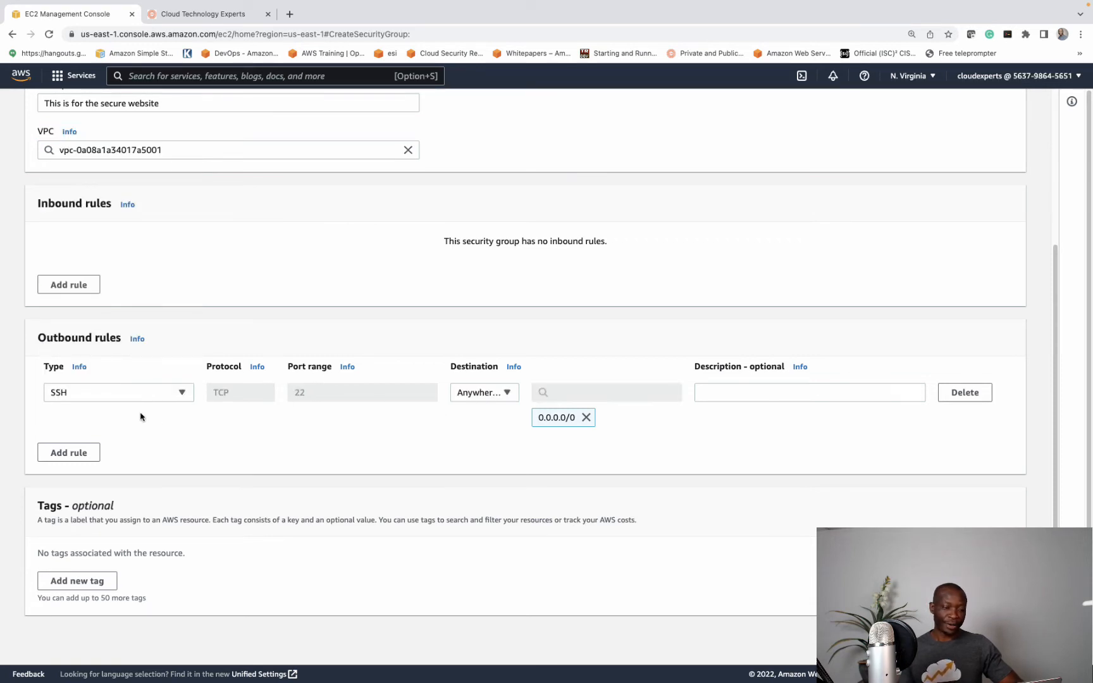
Add a second outbound rule of type HTTP with Anywhere-IPv4 as its destination
left_click(67, 452)
left_click(166, 444)
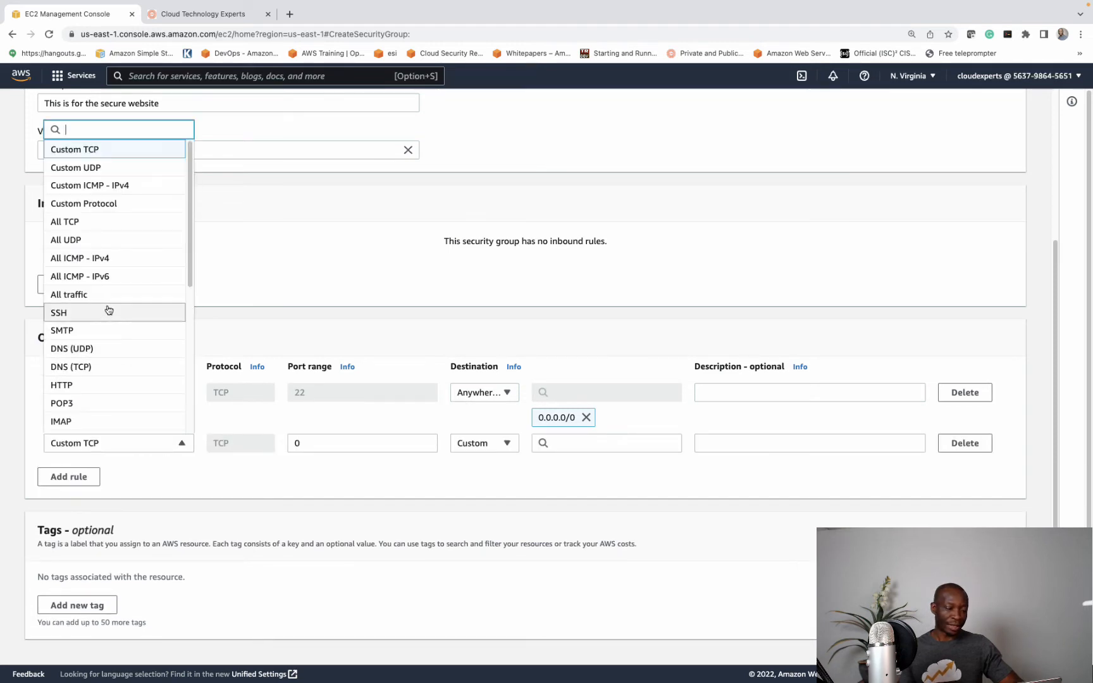
scroll(93, 334, "down", 1)
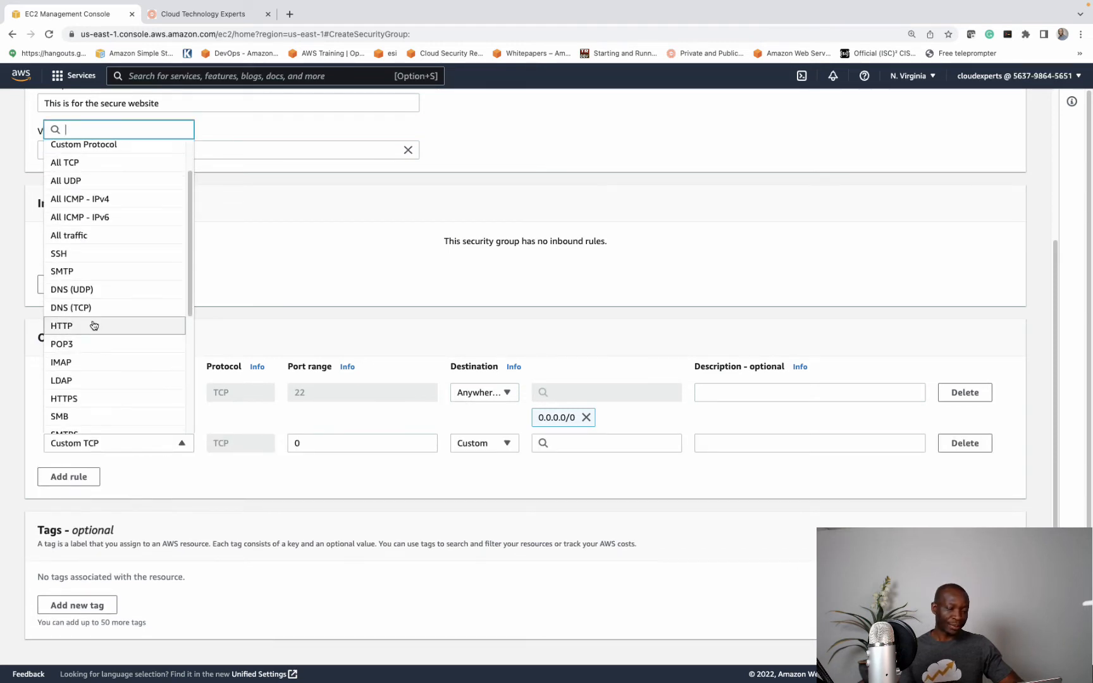
left_click(93, 334)
left_click(477, 445)
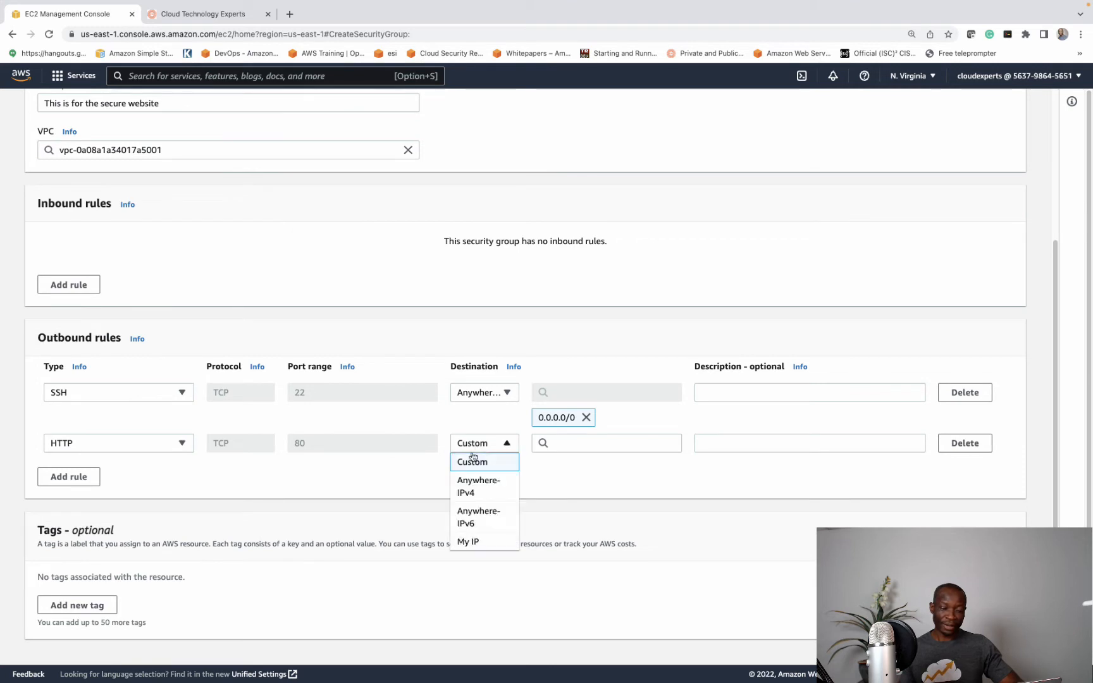
left_click(481, 482)
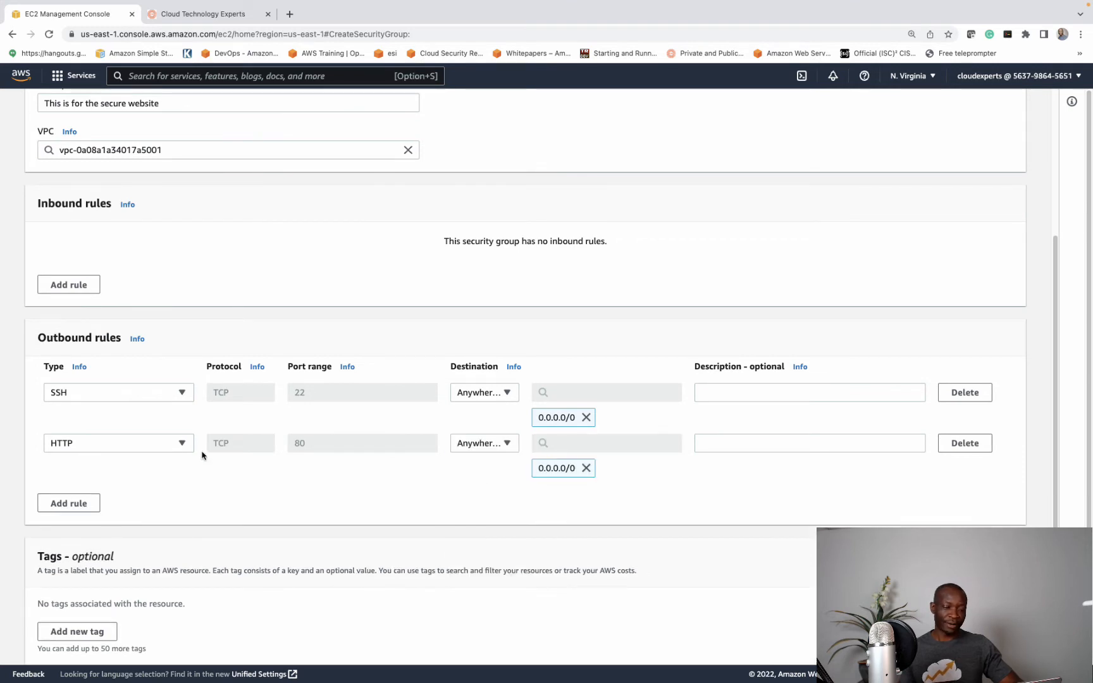
Add a third outbound rule for HTTPS with destination Anywhere-IPv4, and create the security group
left_click(80, 504)
left_click(179, 495)
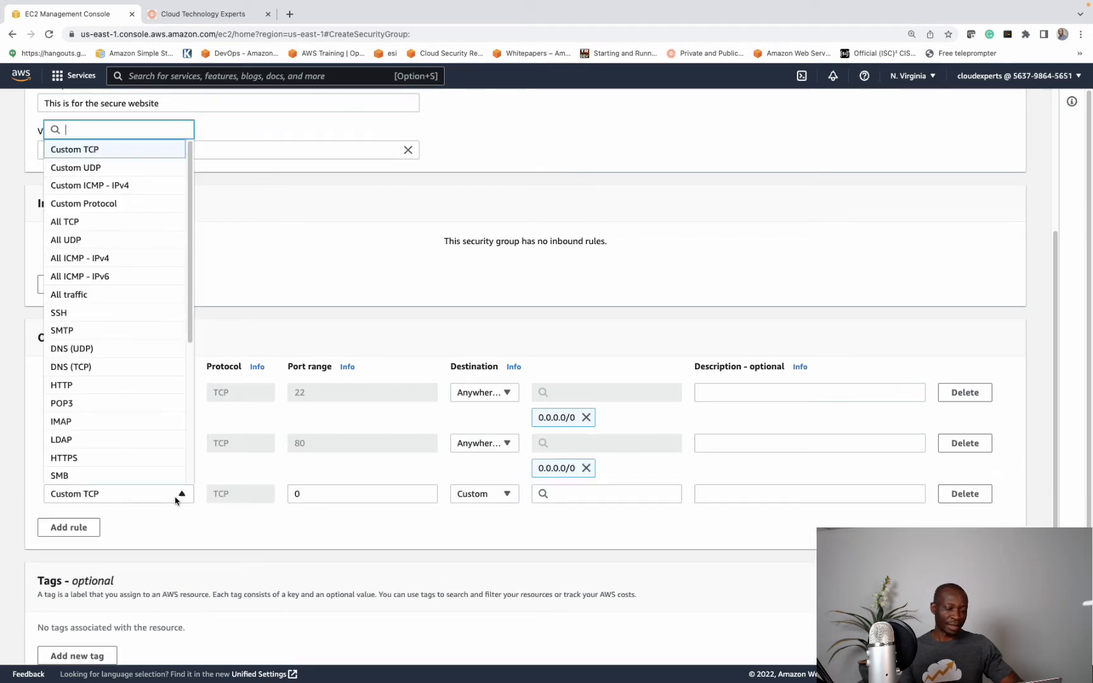
left_click(129, 458)
left_click(506, 495)
left_click(499, 532)
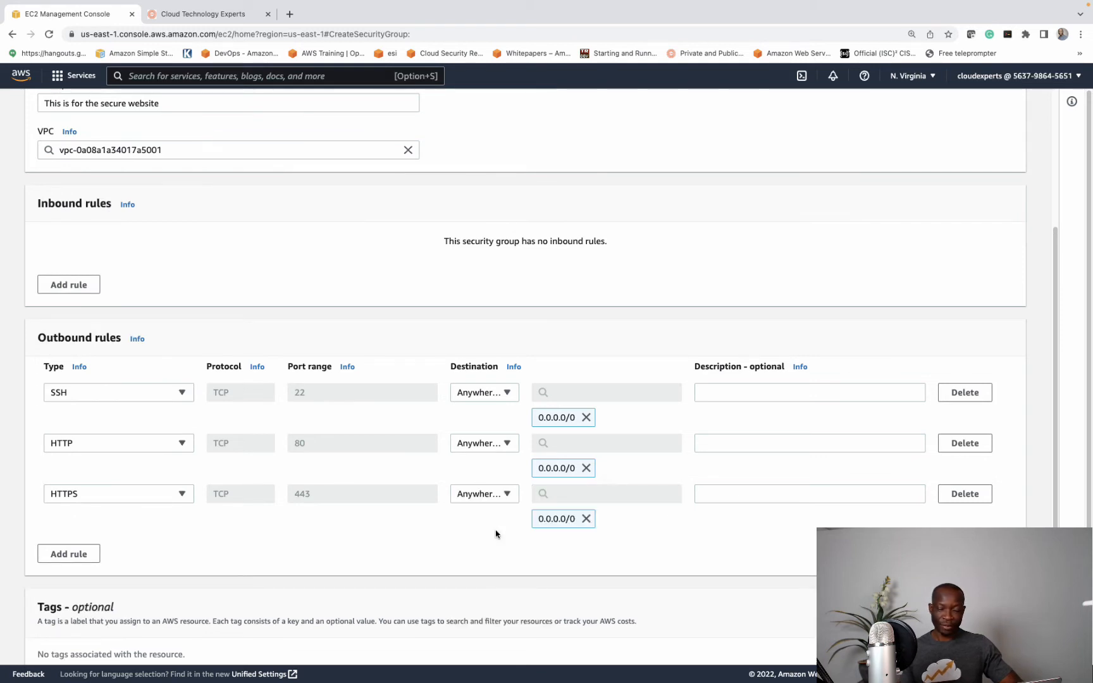
scroll(376, 529, "down", 3)
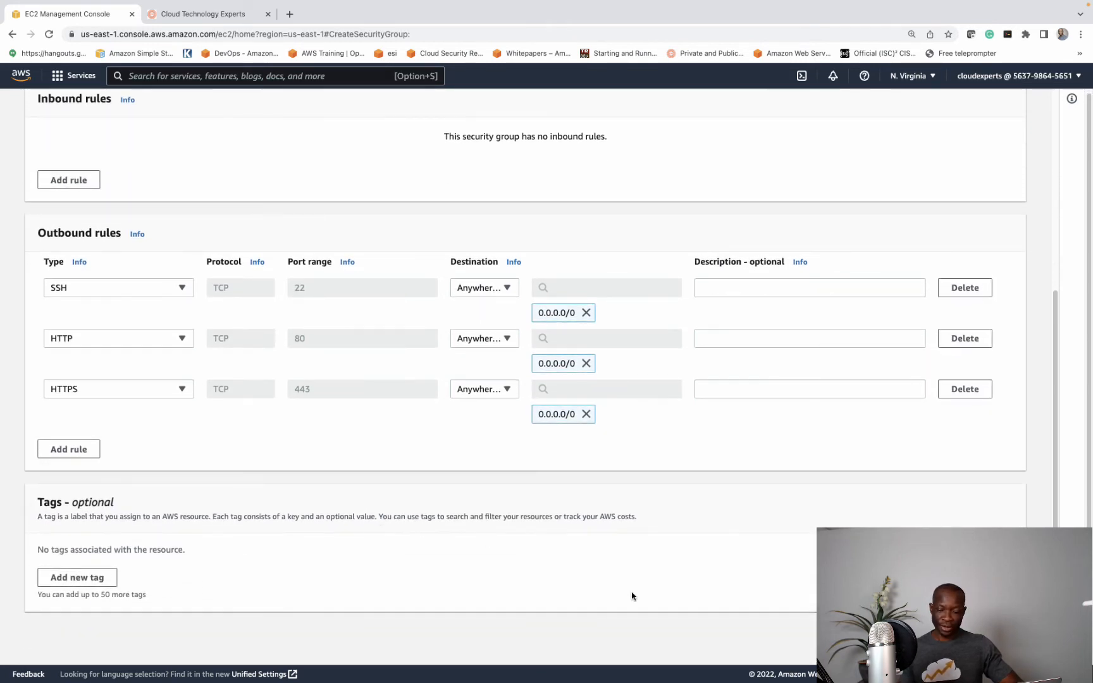
left_click(967, 634)
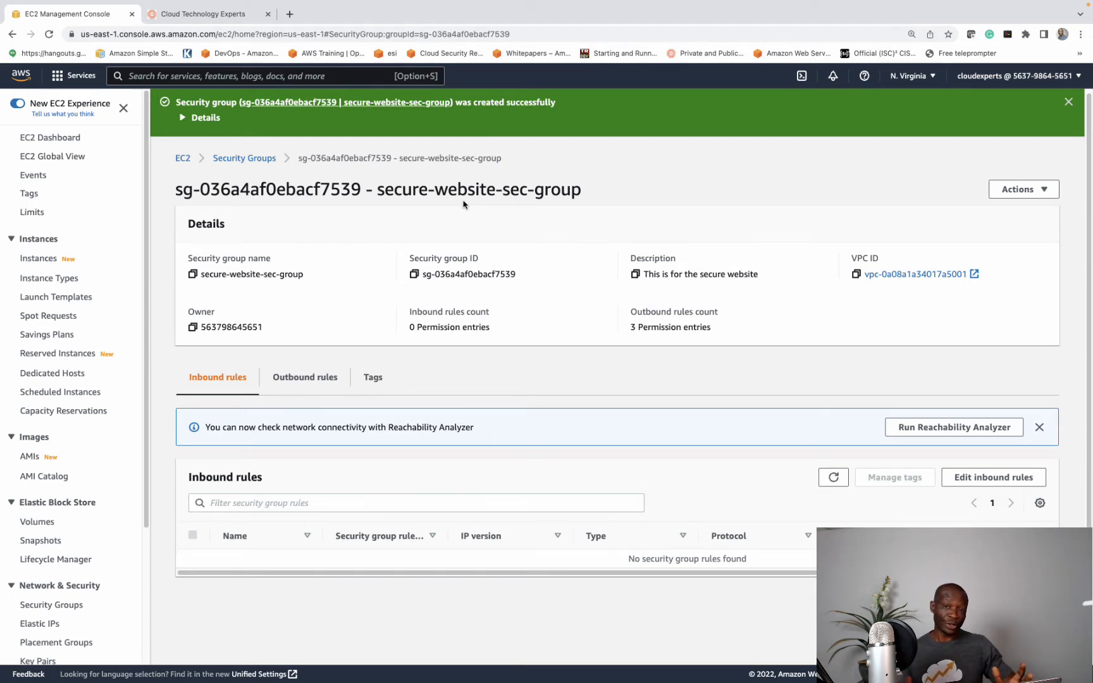
Start launching a new EC2 instance and name it secure-website-server
left_click(43, 260)
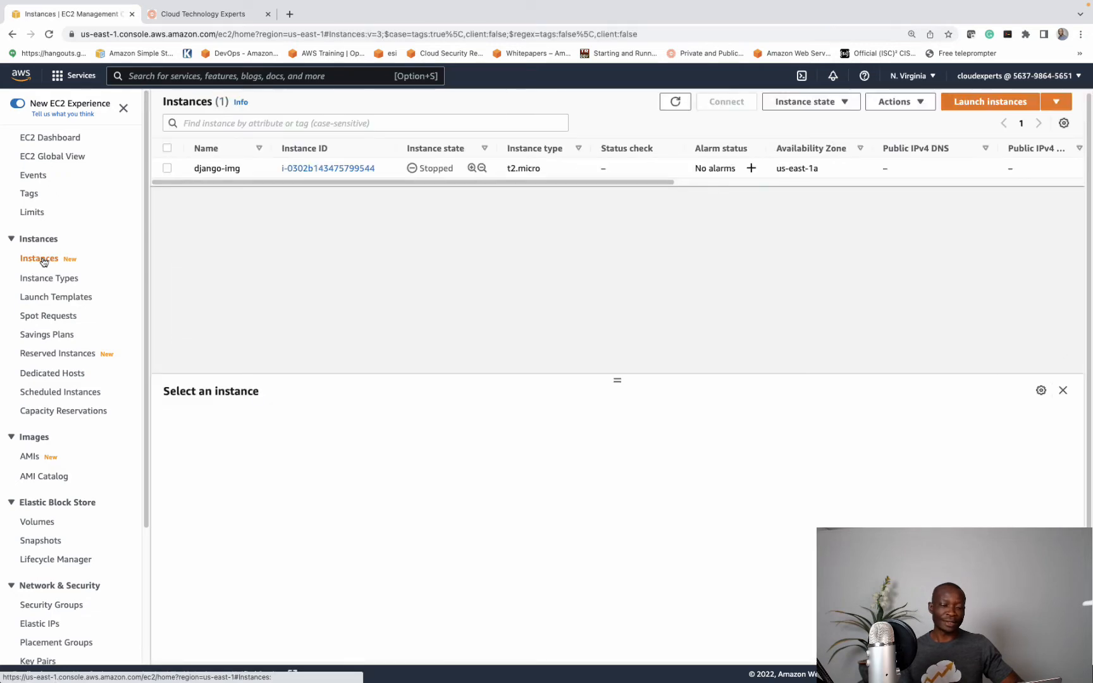
left_click(988, 103)
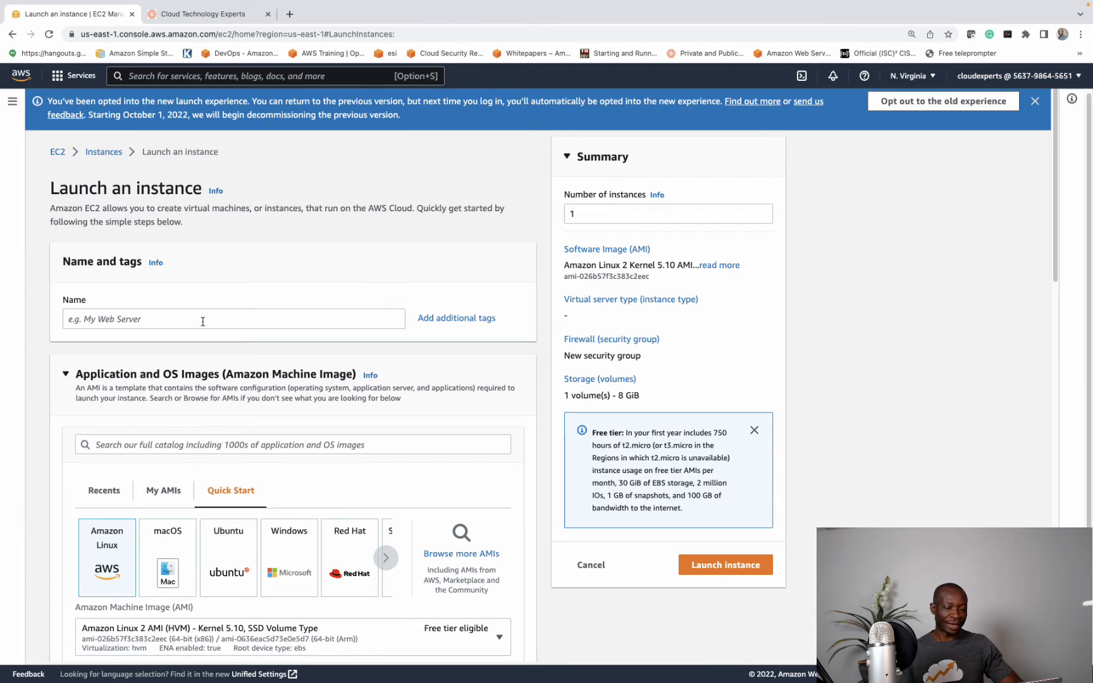
left_click(269, 317)
type("secure-website")
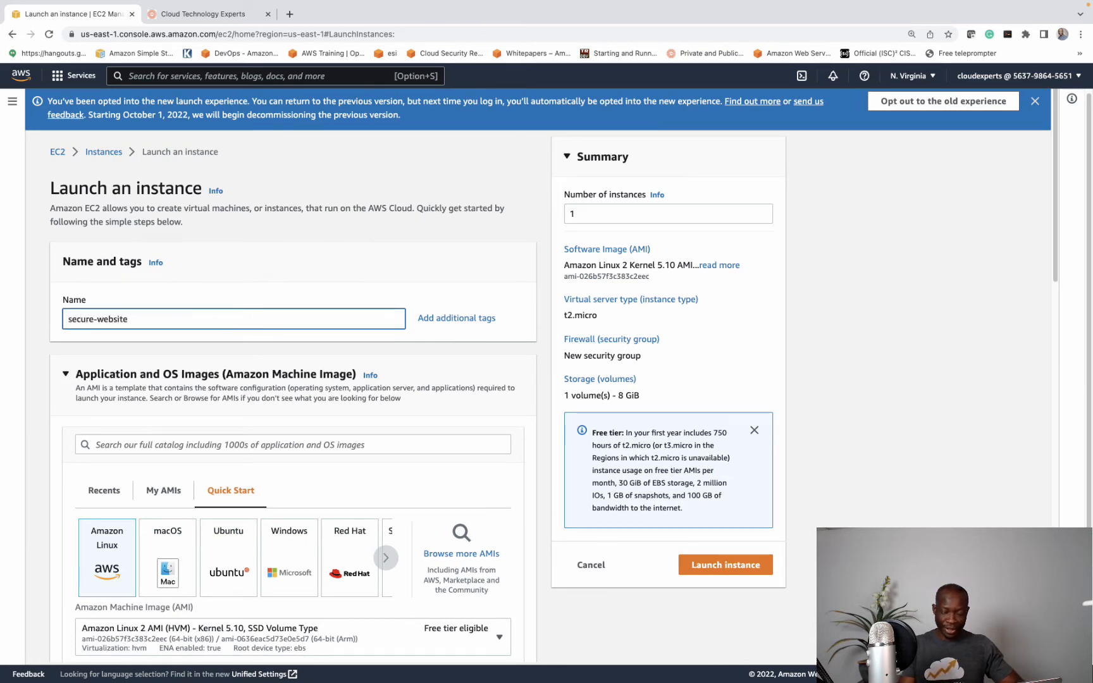
type("-")
type("server")
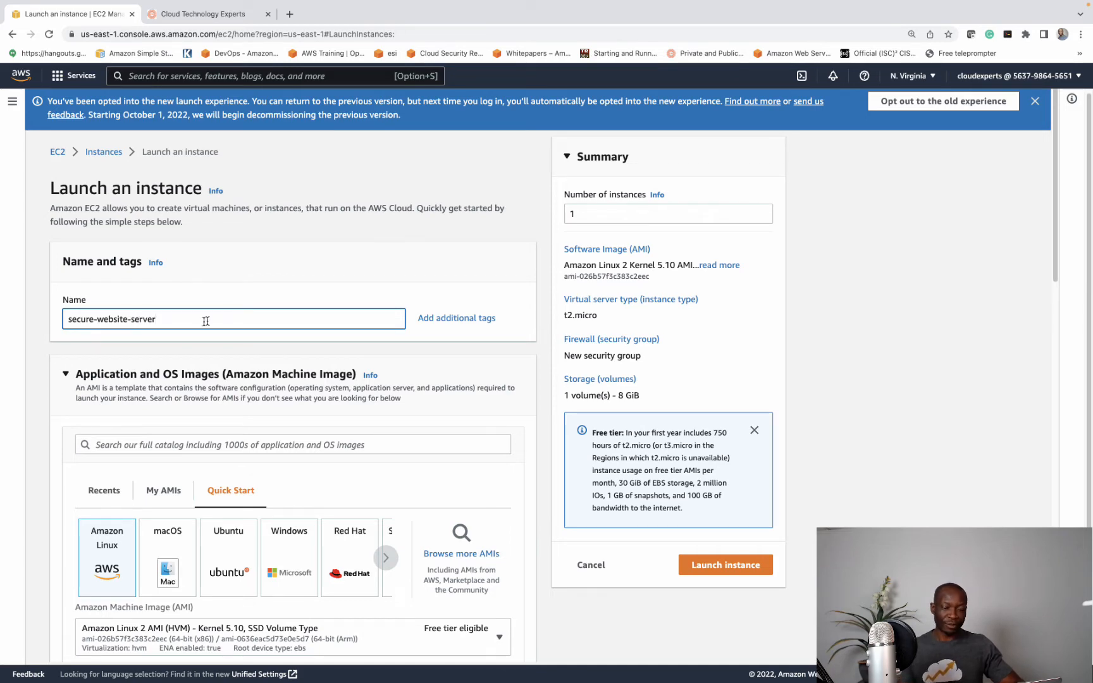
Review the instance's machine image options against the blog post's notes on AMI, instance type and EBS volume
scroll(243, 324, "down", 1)
scroll(243, 325, "down", 5)
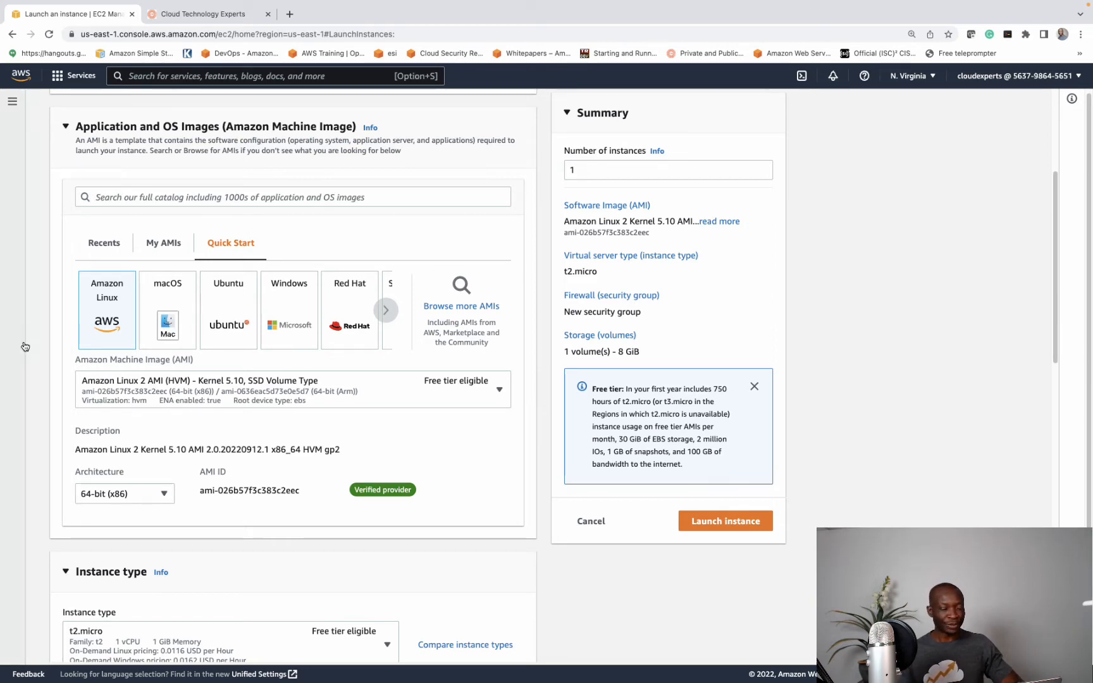
left_click(235, 21)
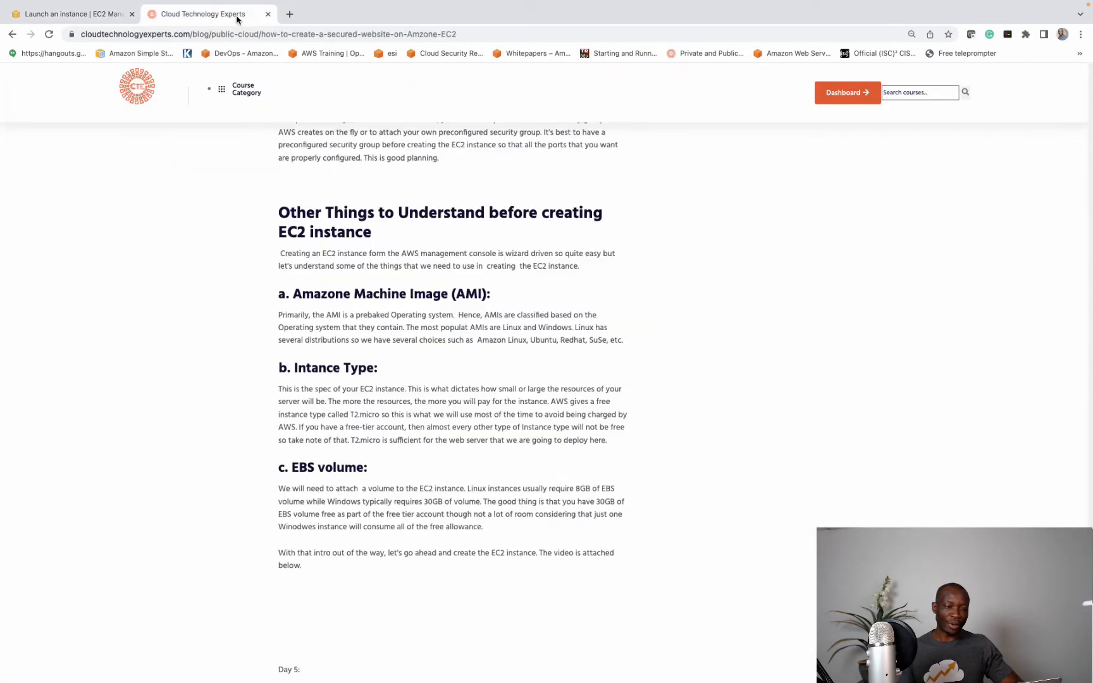
left_click(107, 14)
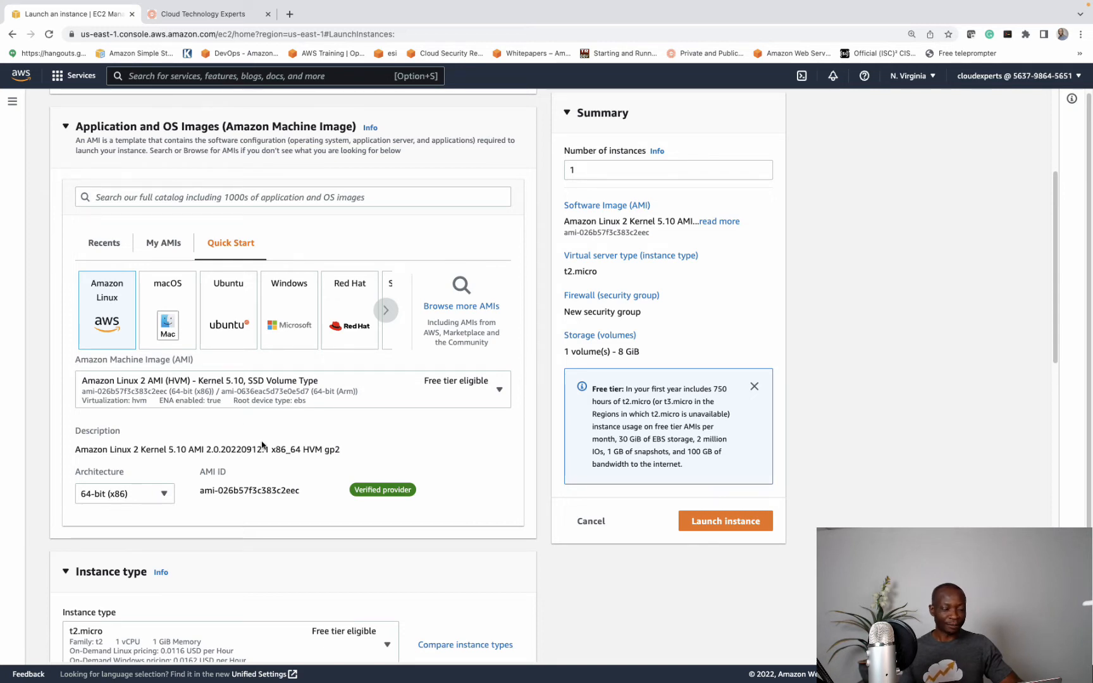
Keep the Amazon Linux 2 image and set the instance type to t1.micro
scroll(263, 445, "down", 5)
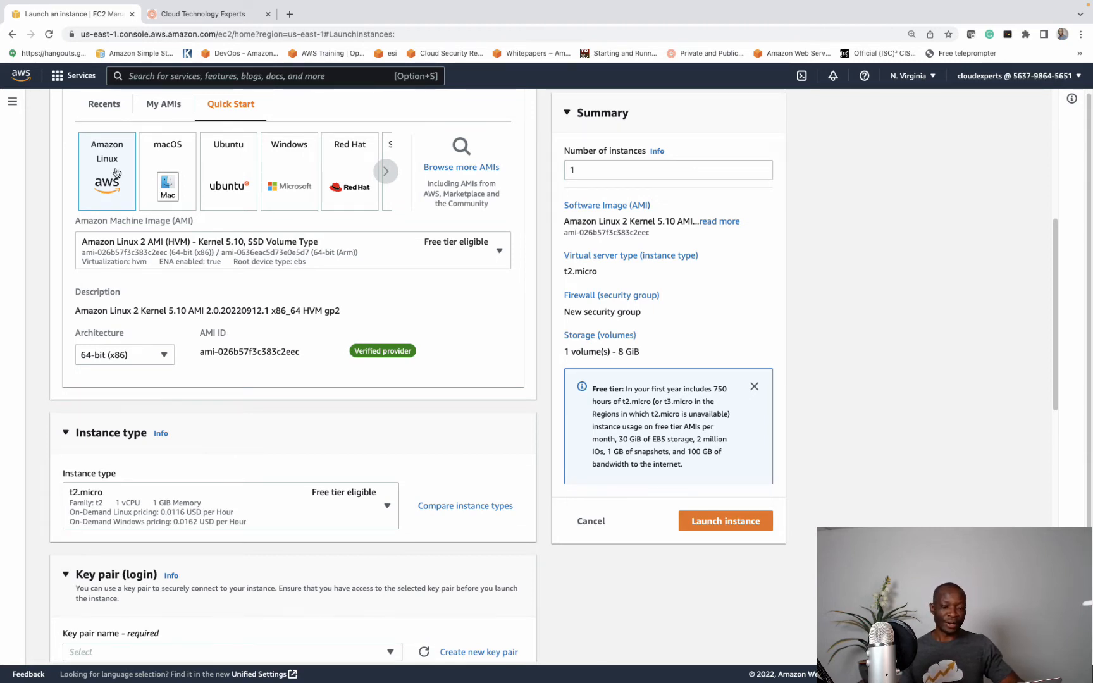
scroll(257, 331, "down", 4)
scroll(256, 330, "down", 3)
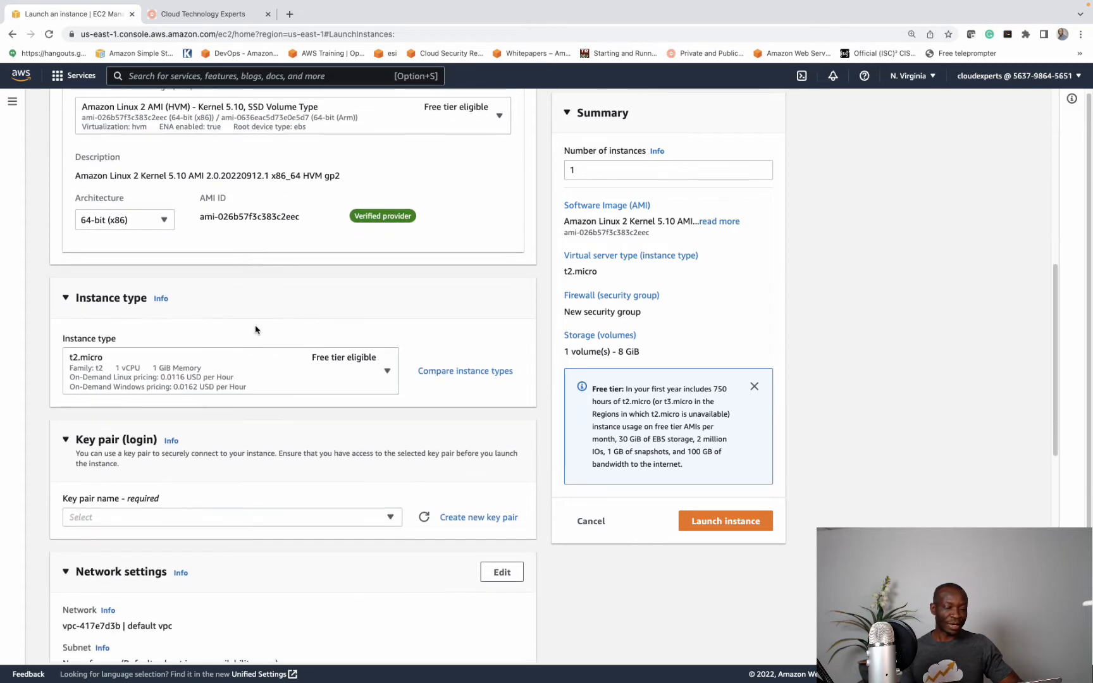
scroll(139, 288, "down", 2)
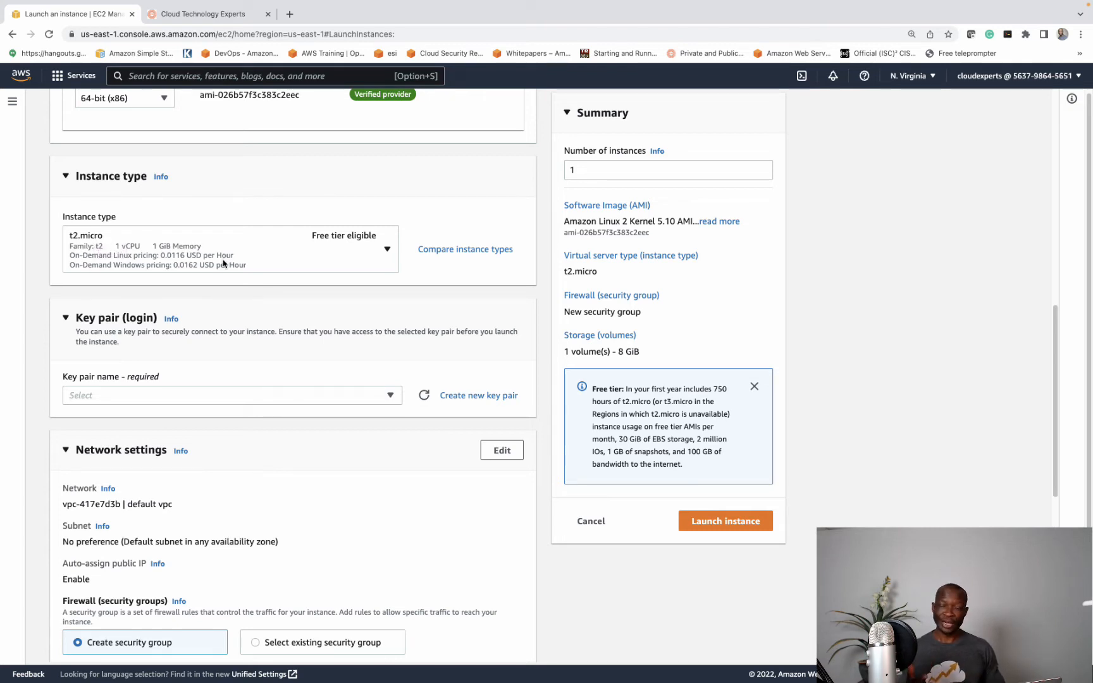
left_click(345, 239)
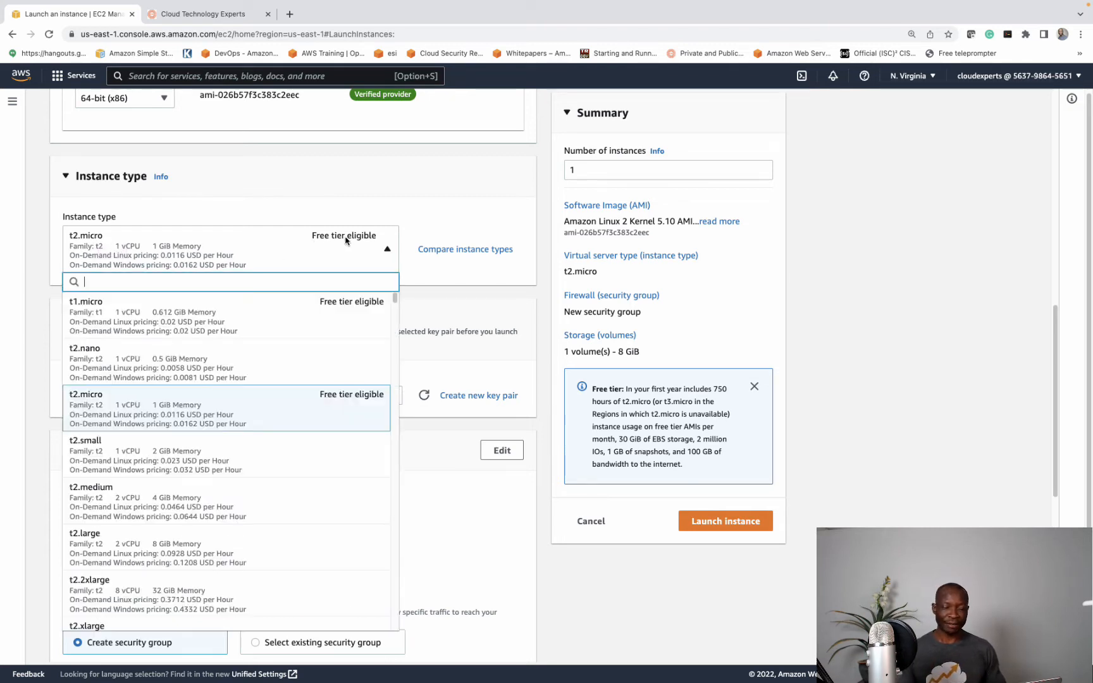
left_click(231, 313)
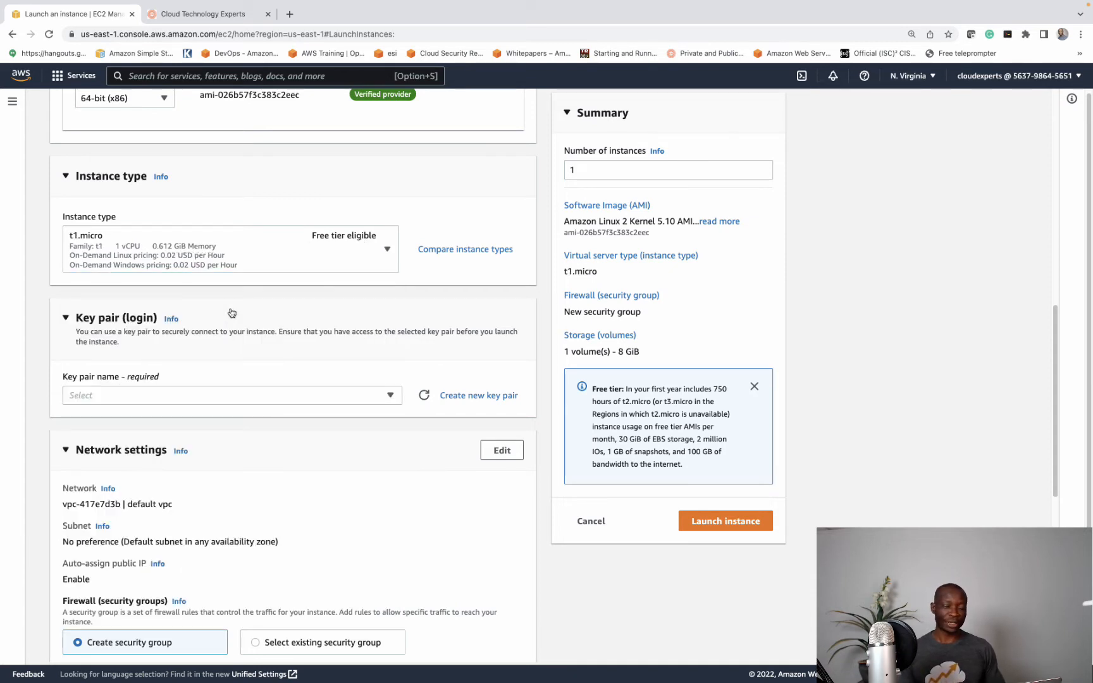
Choose secure-website as the instance's login key pair
scroll(232, 313, "down", 4)
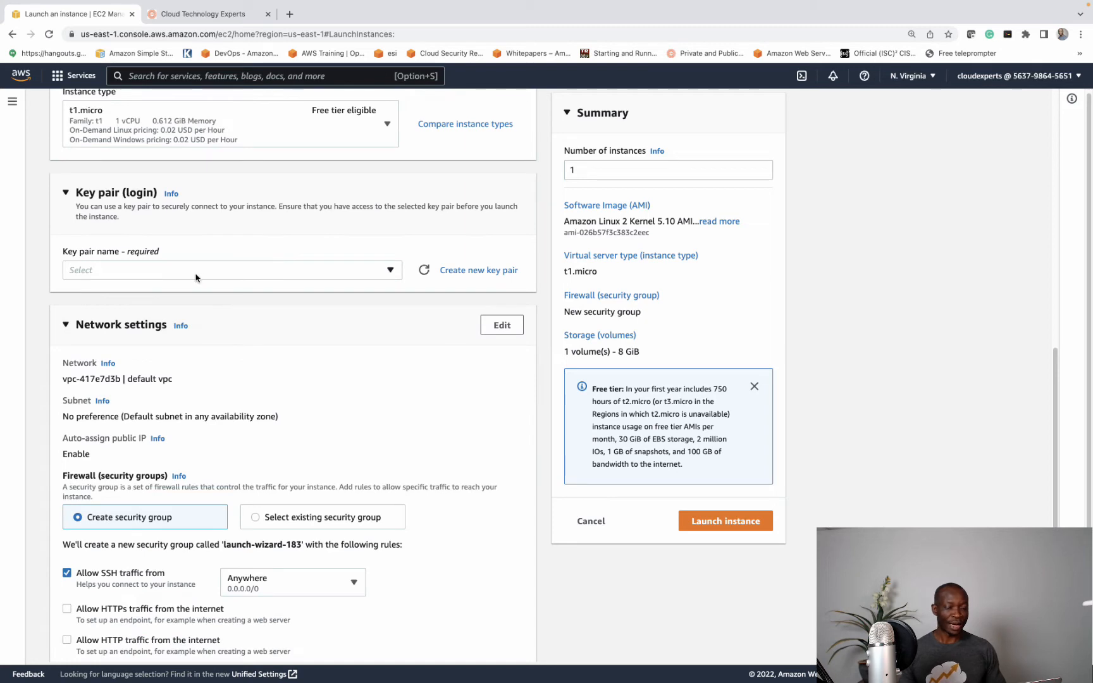
left_click(188, 272)
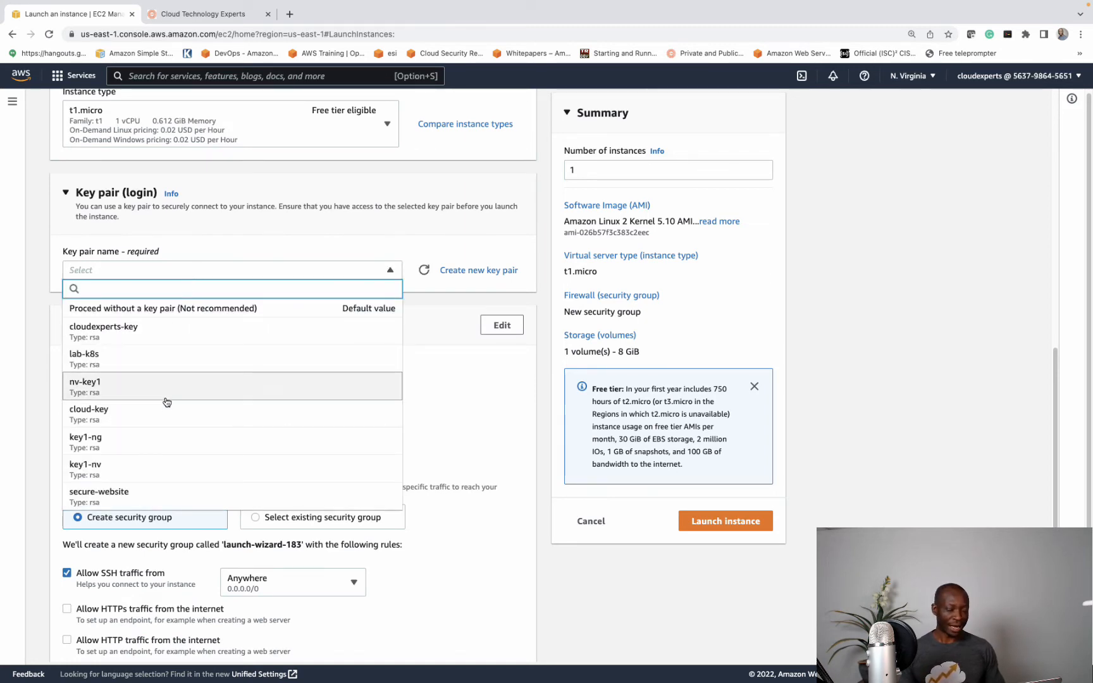
scroll(161, 404, "down", 2)
left_click(148, 422)
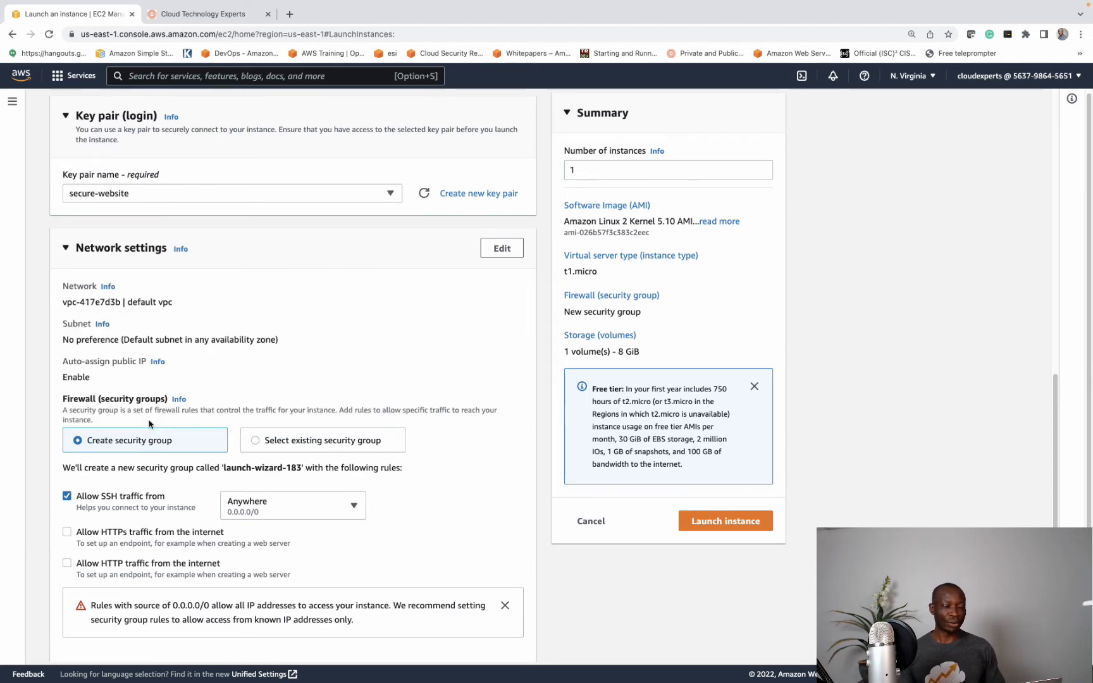
Edit the network settings to use the sucure-website-vpc VPC and its subnet1-secure-website subnet
scroll(149, 424, "down", 2)
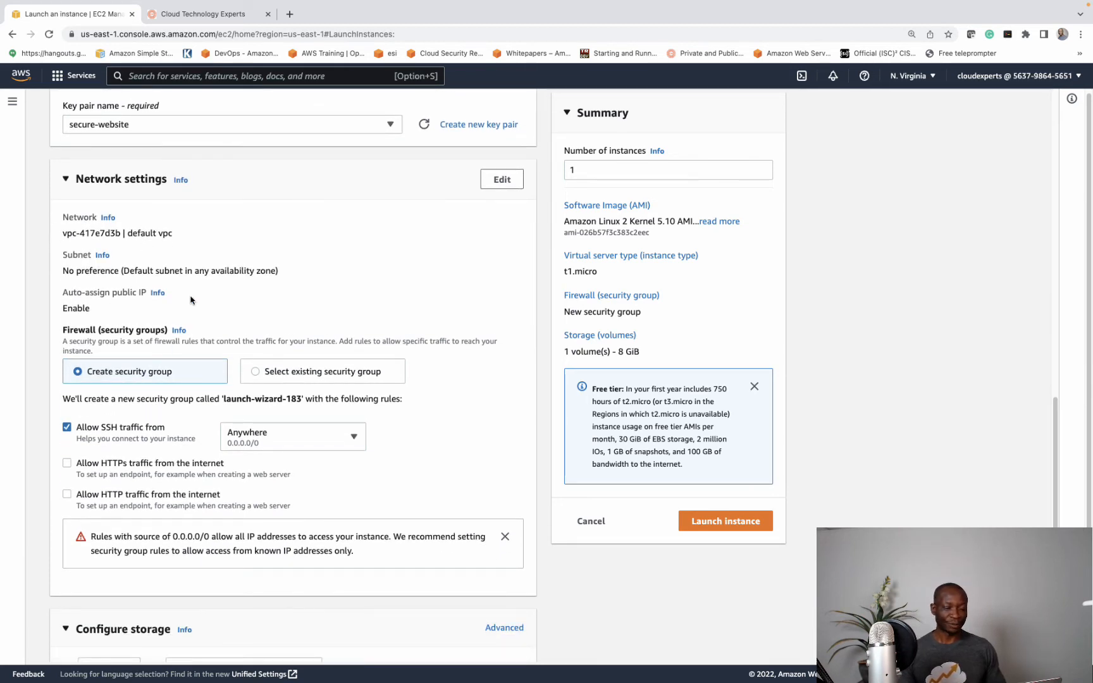
left_click(502, 180)
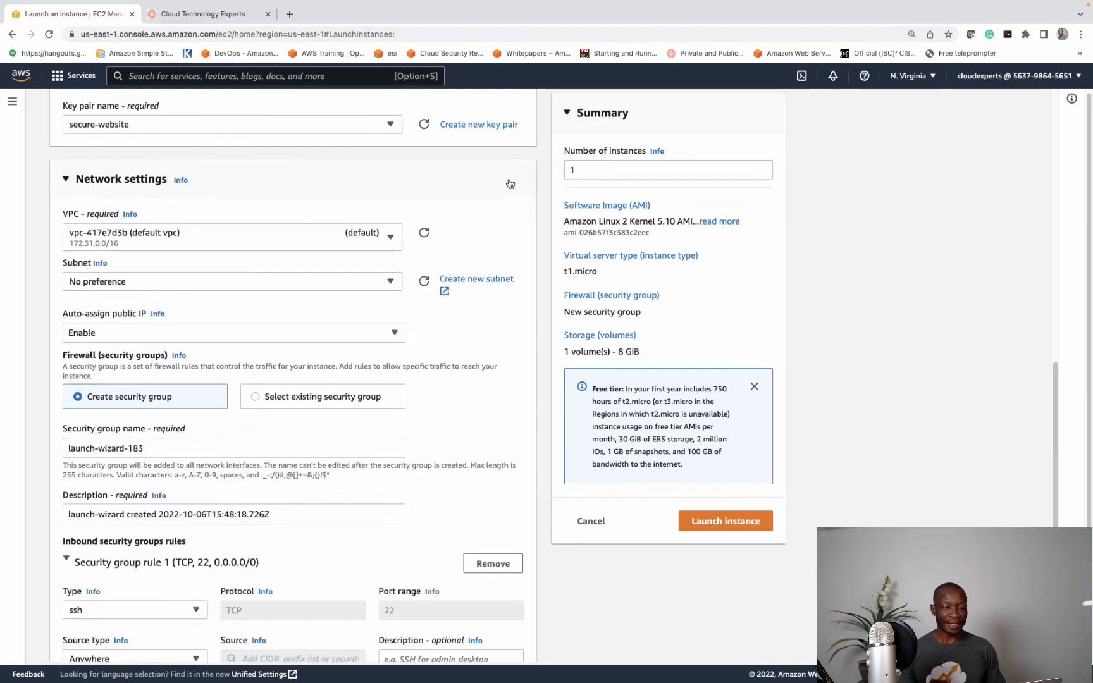
left_click(392, 241)
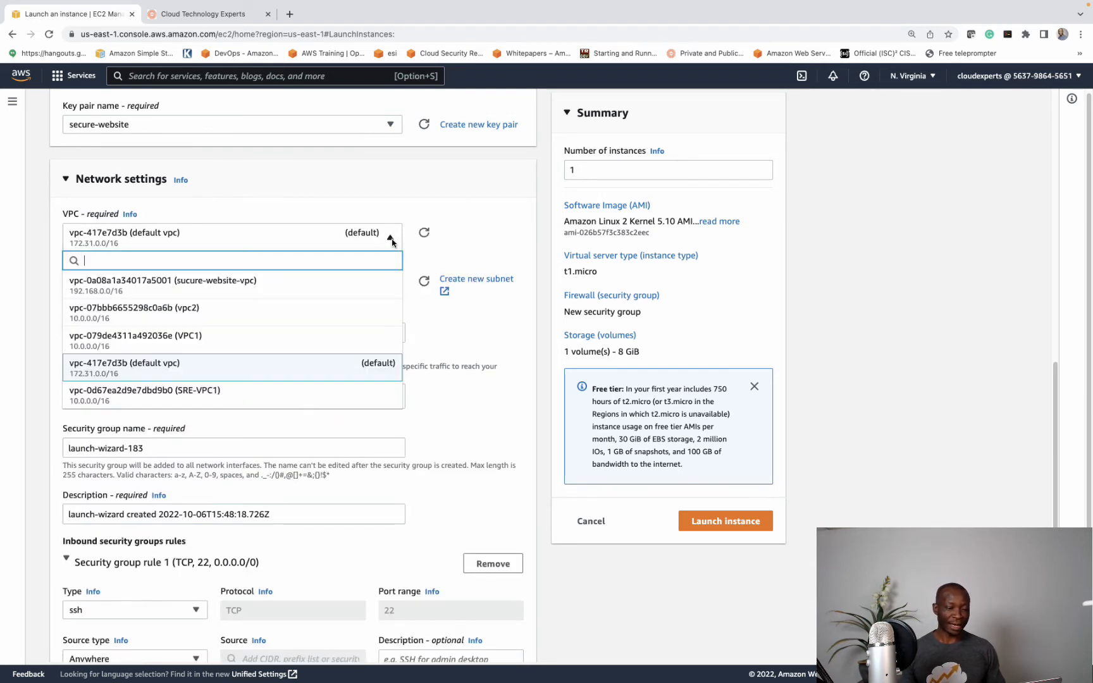
left_click(310, 289)
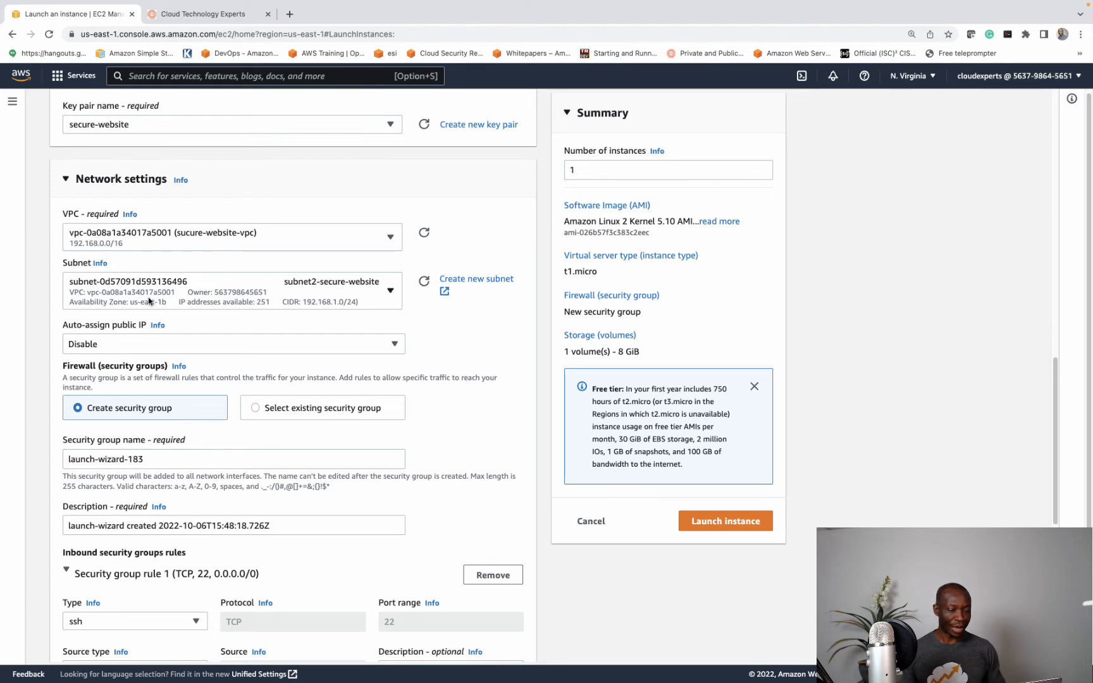
left_click(392, 292)
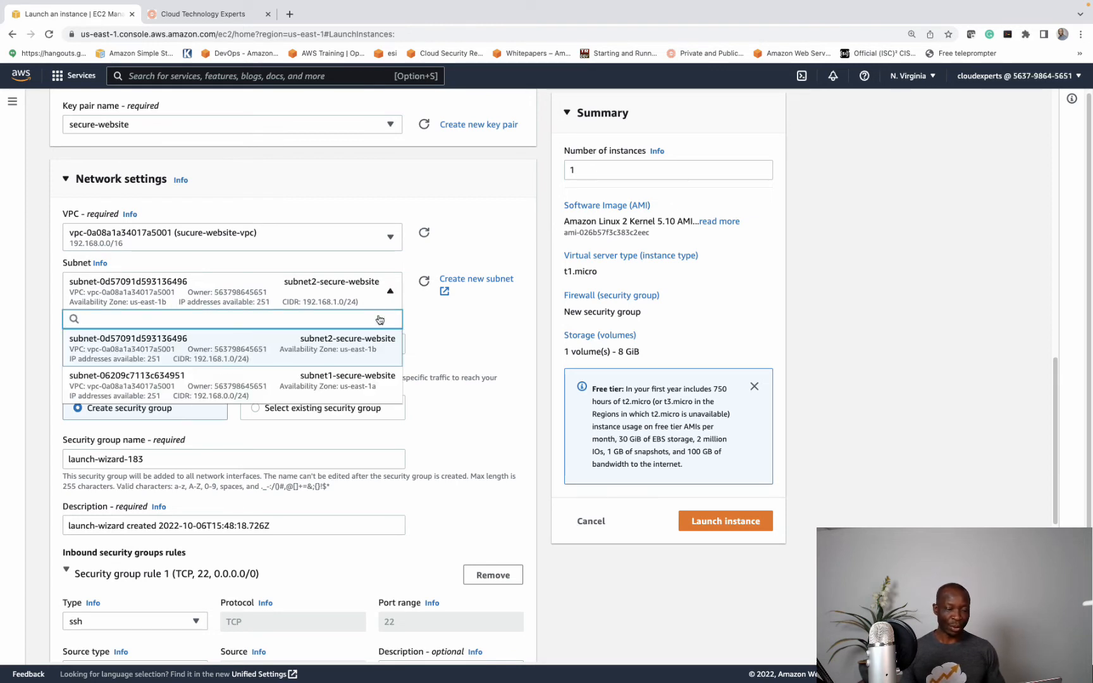
left_click(350, 383)
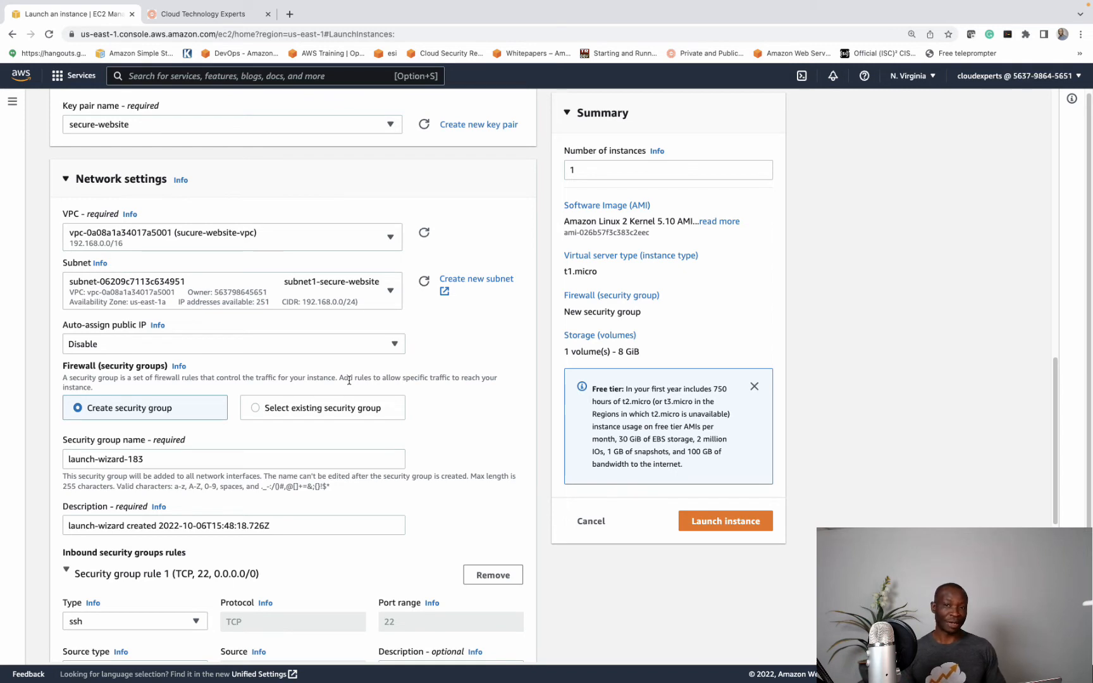
Enable auto-assignment of a public IP for the instance
scroll(329, 398, "down", 2)
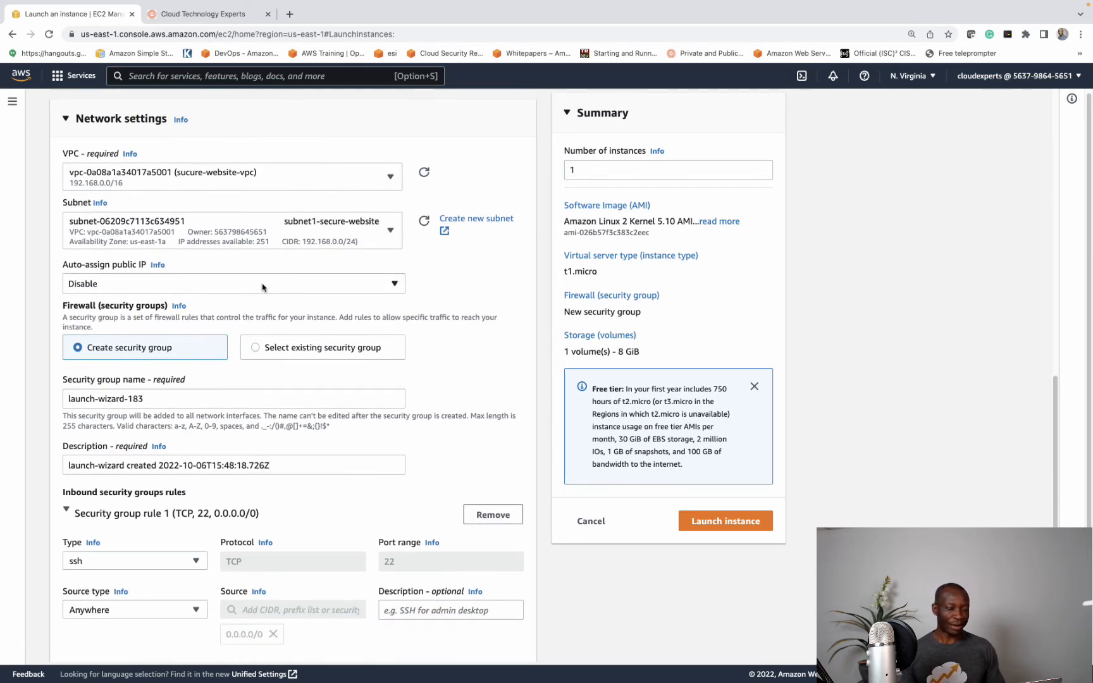
left_click(211, 290)
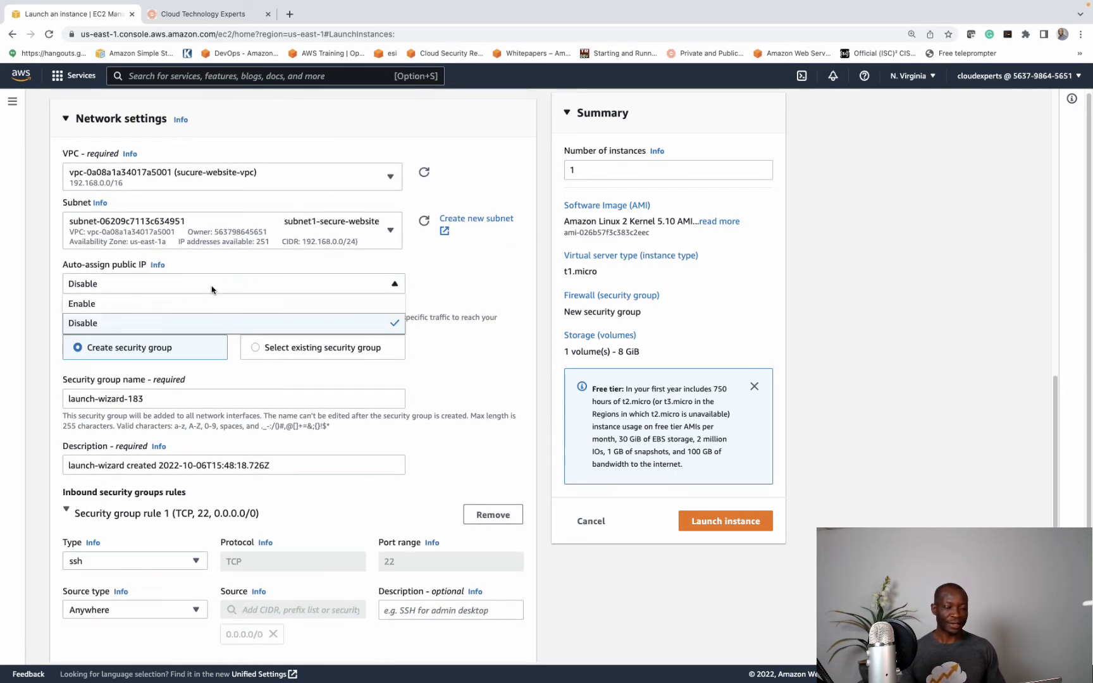
left_click(178, 303)
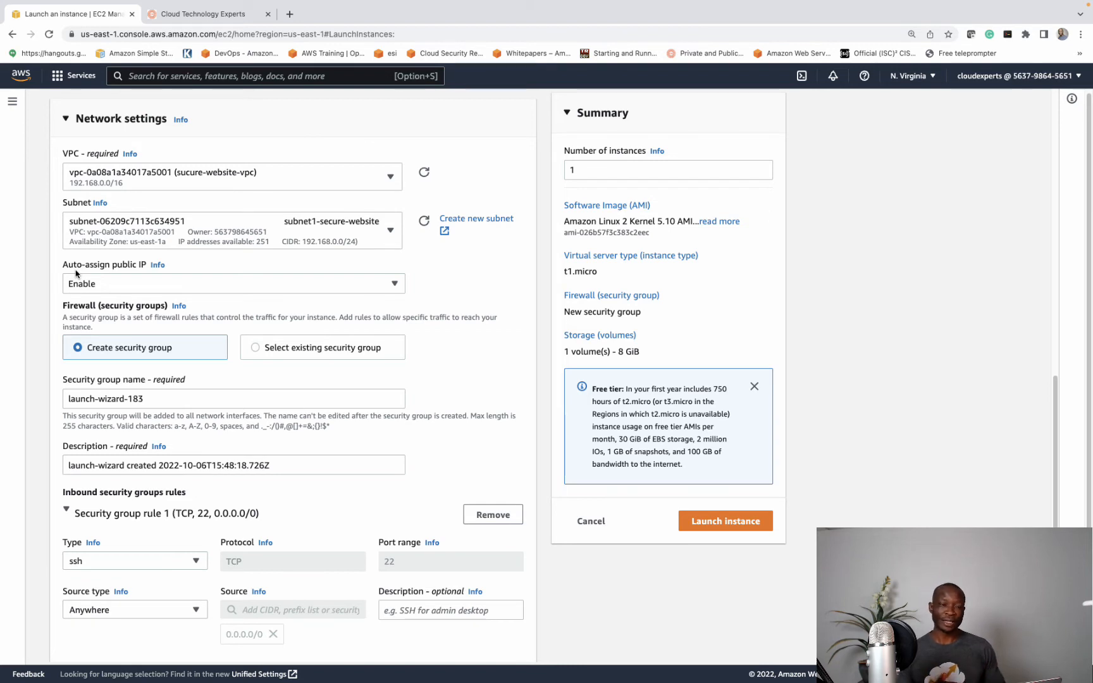
Use an existing security group for the instance's firewall and choose secure-website-sec-group
scroll(158, 310, "down", 3)
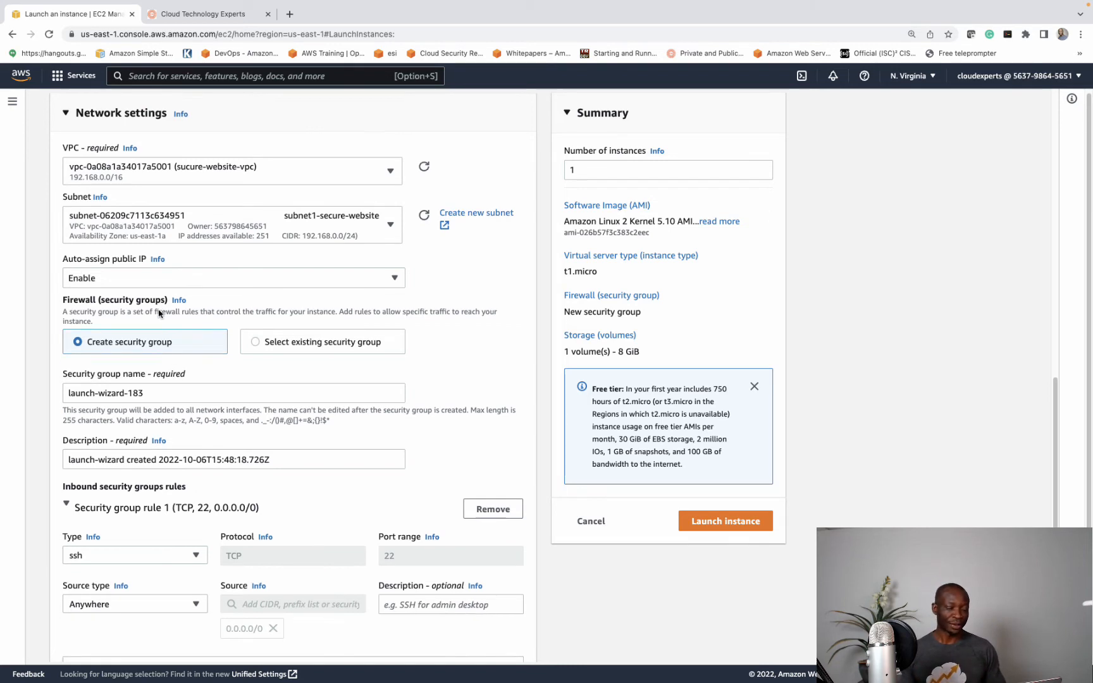
scroll(178, 284, "down", 1)
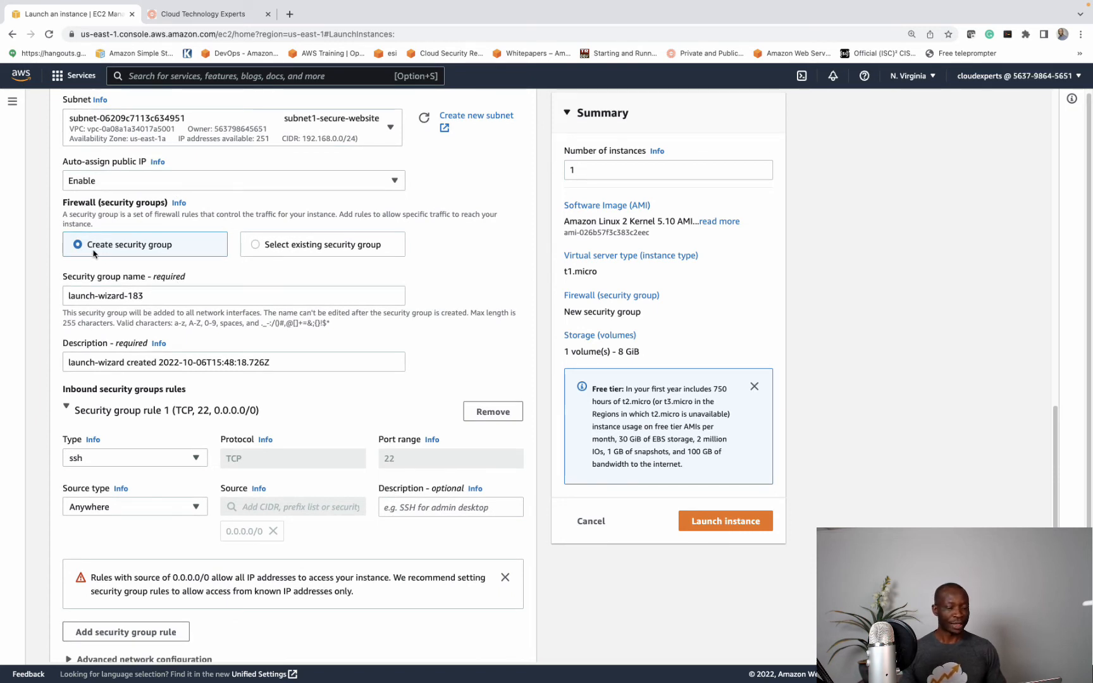
left_click(256, 246)
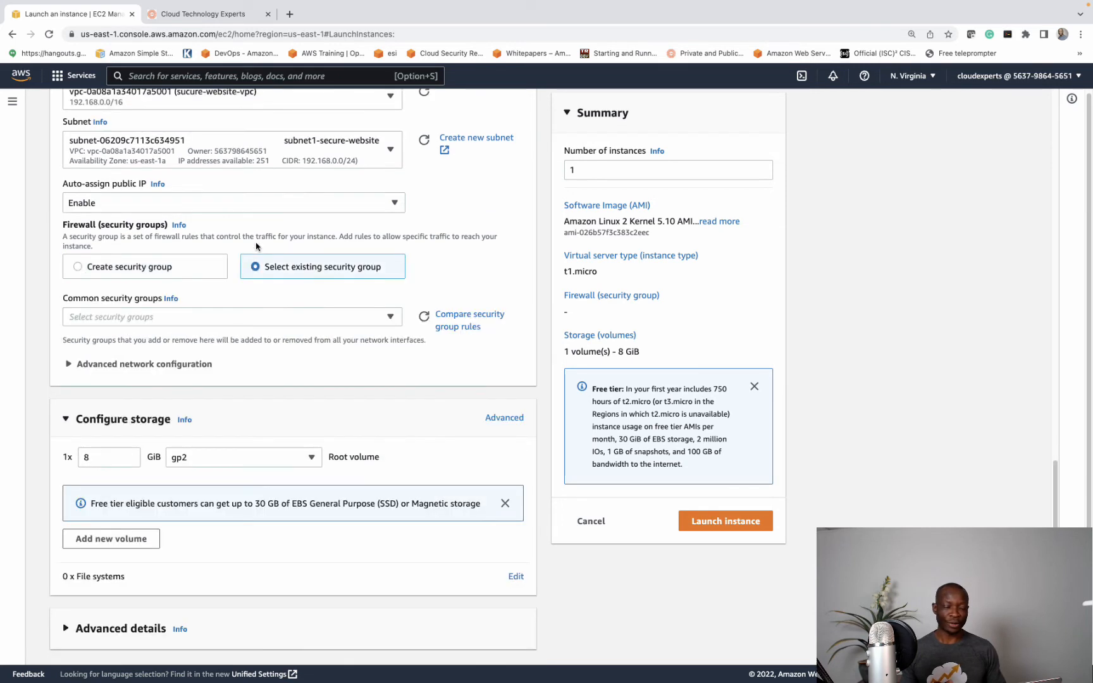
left_click(190, 320)
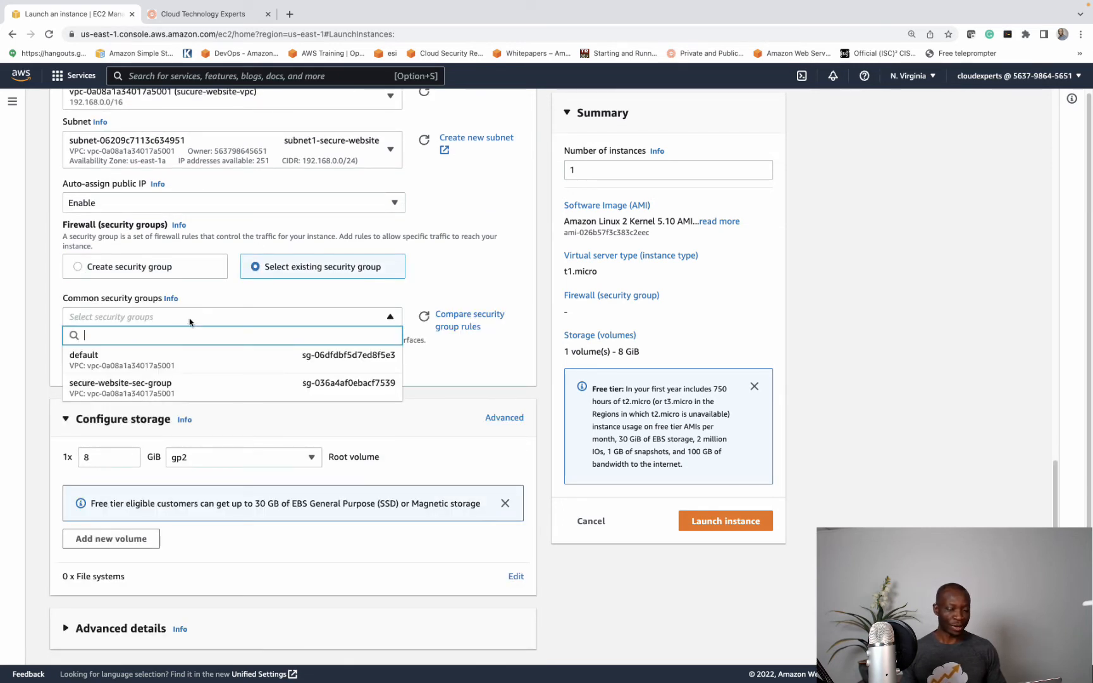
left_click(163, 388)
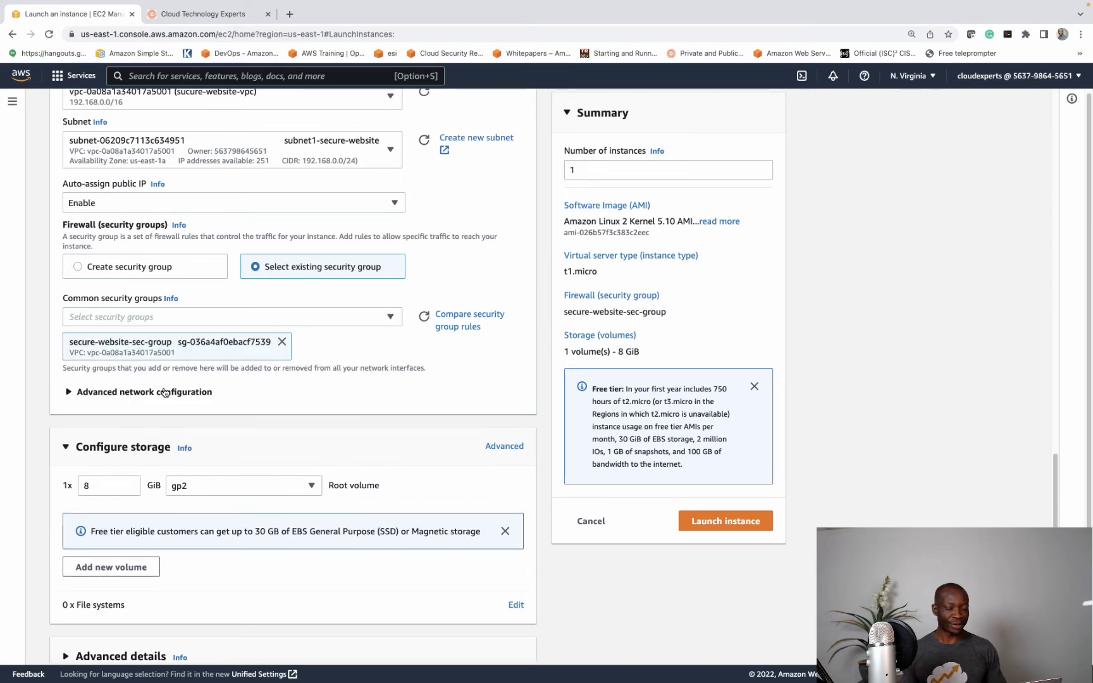
Check the remaining launch settings, launch the instance and open the list of all instances
scroll(252, 398, "down", 1)
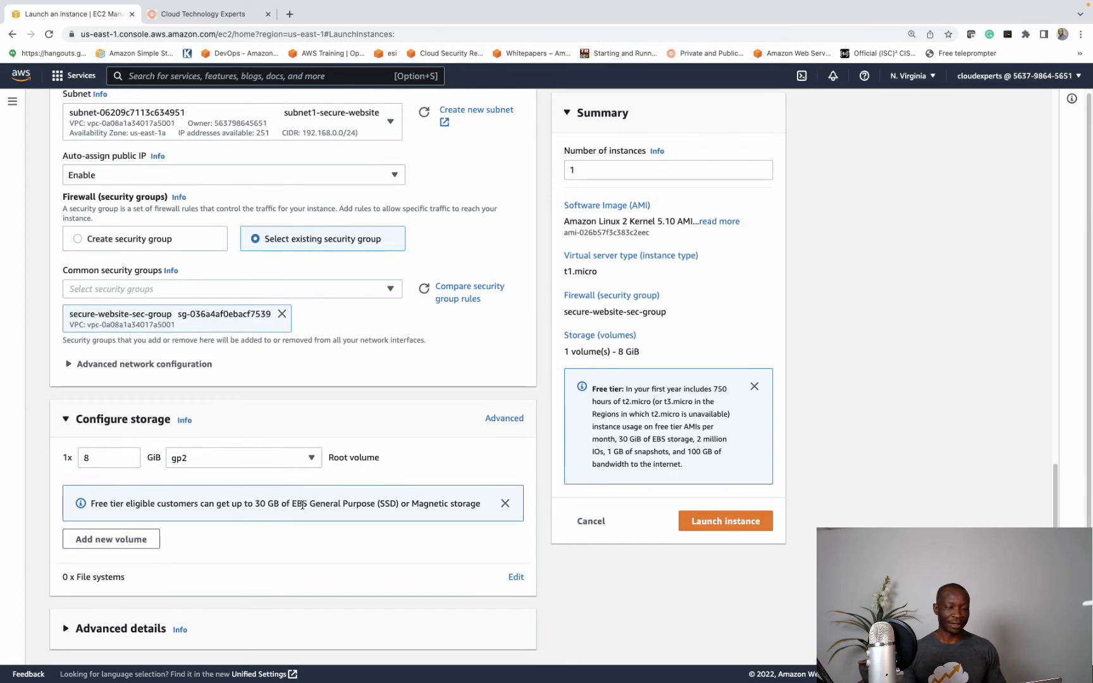
scroll(412, 390, "up", 10)
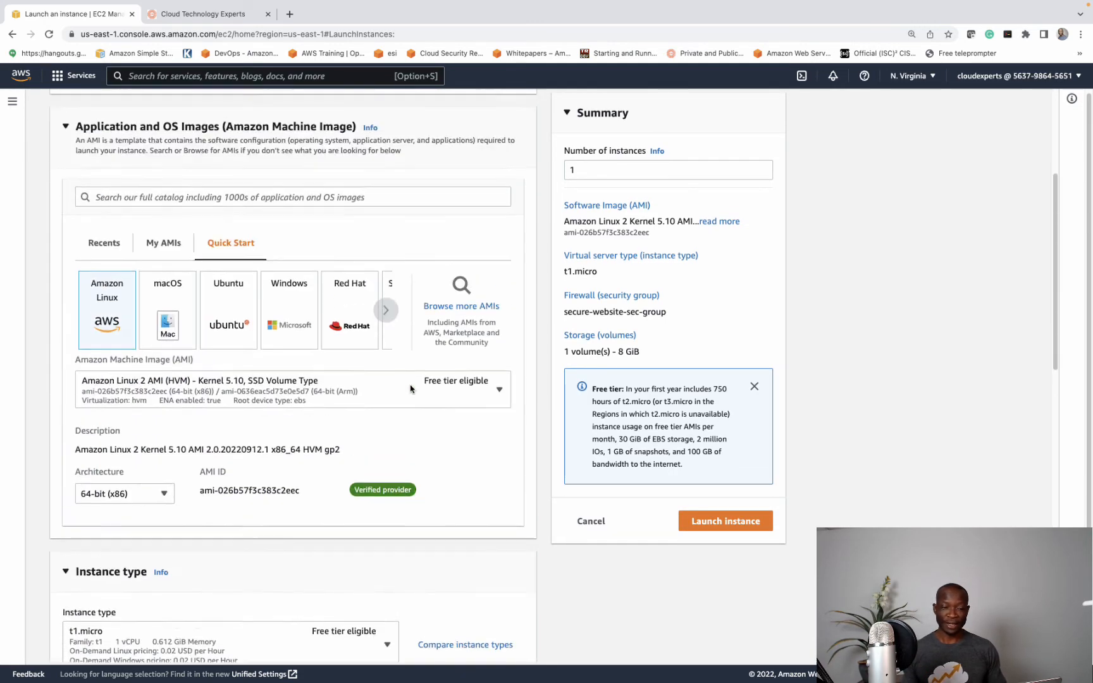
scroll(412, 390, "down", 8)
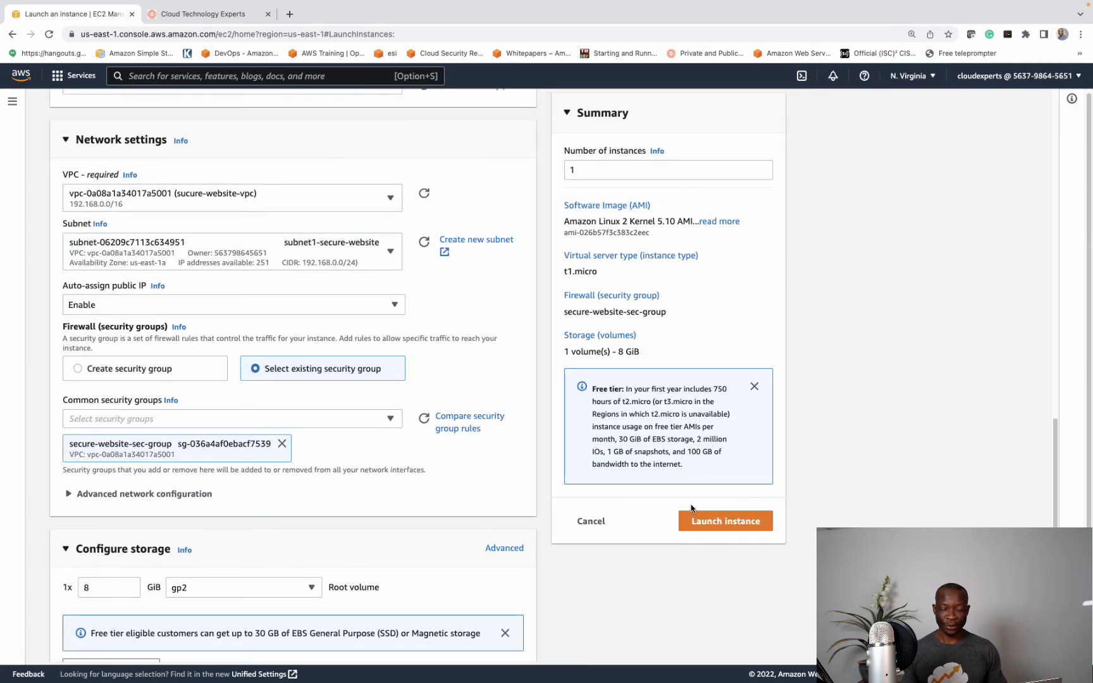
left_click(725, 522)
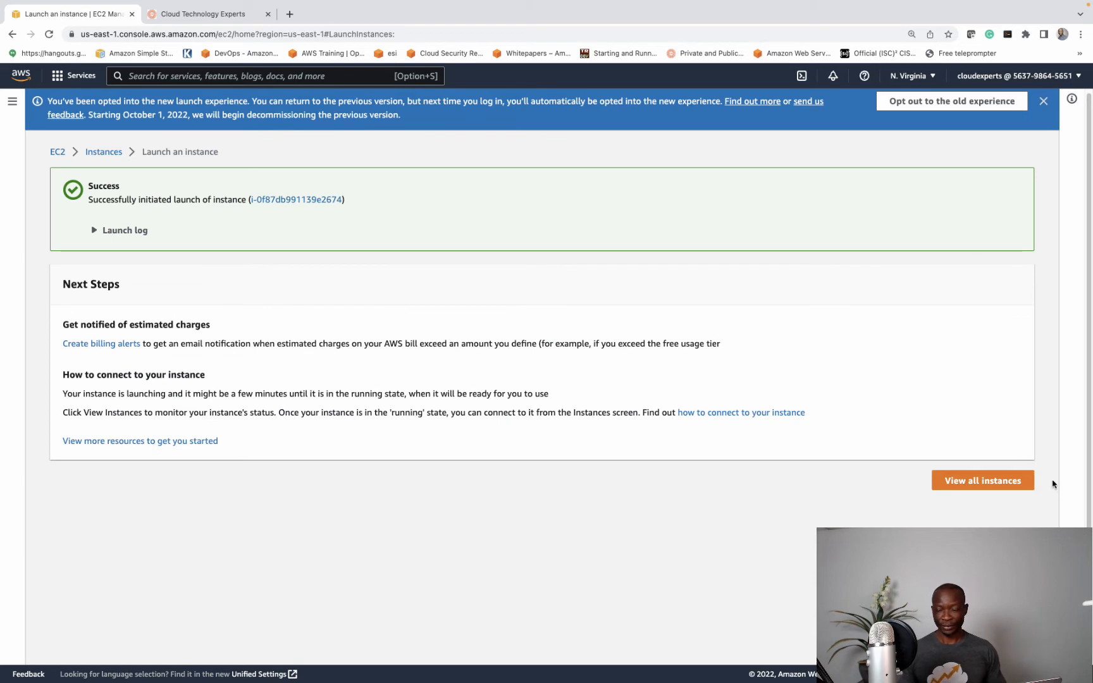
left_click(989, 485)
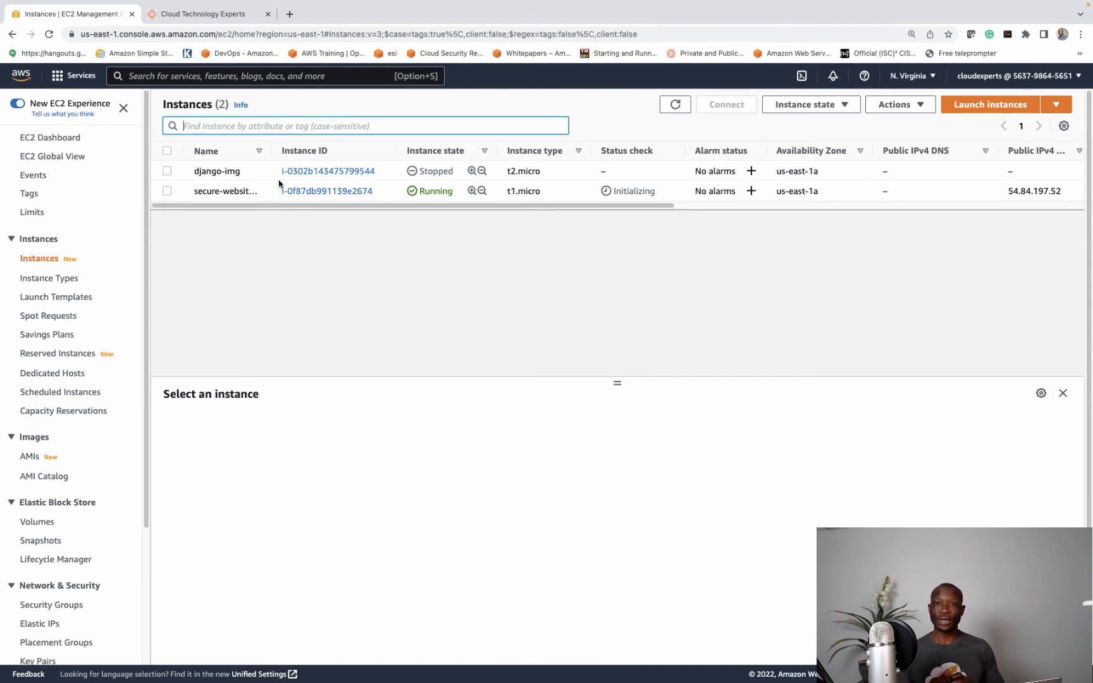
Try to connect to secure-website-server through EC2 Instance Connect as ec2-user
left_click(167, 192)
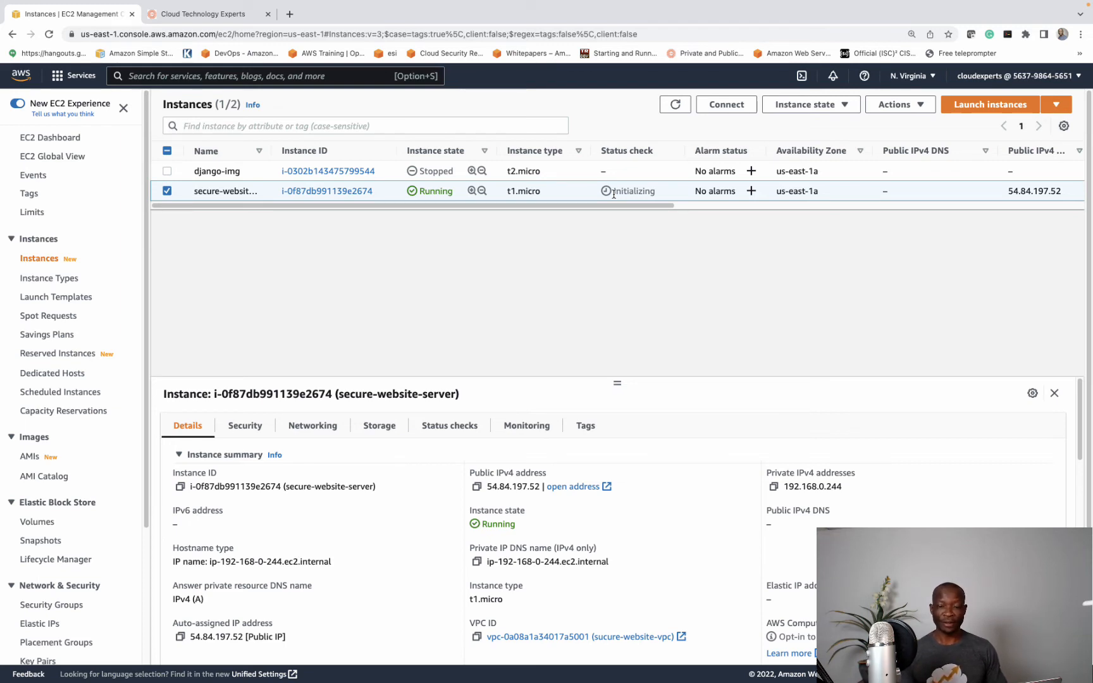
left_click(727, 107)
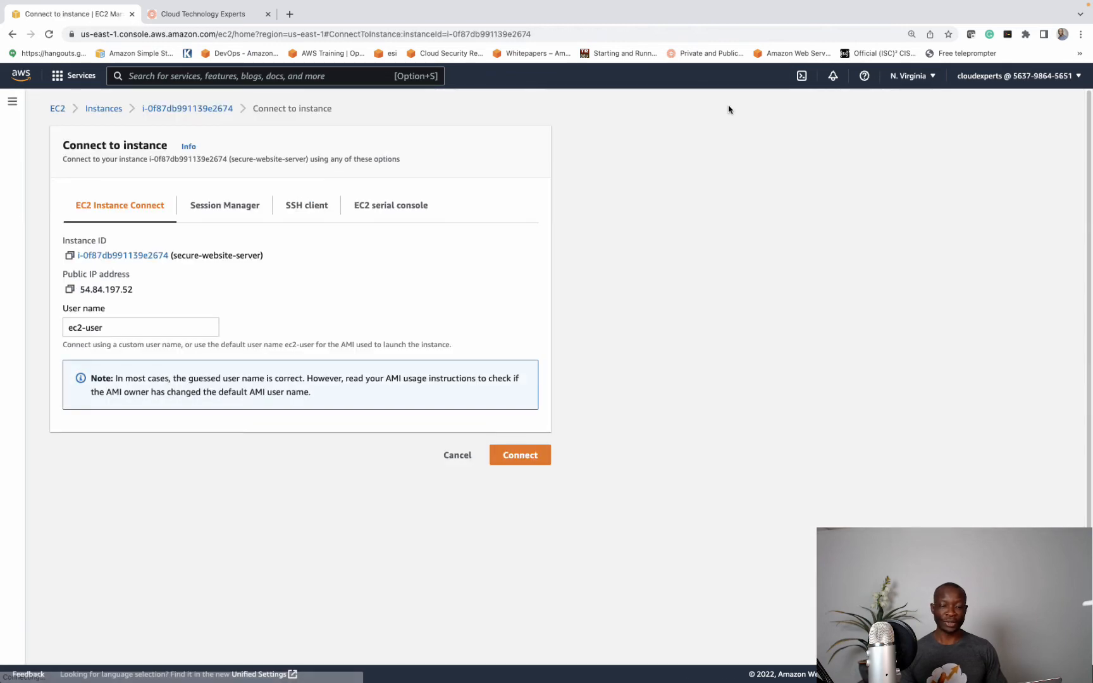
left_click(522, 463)
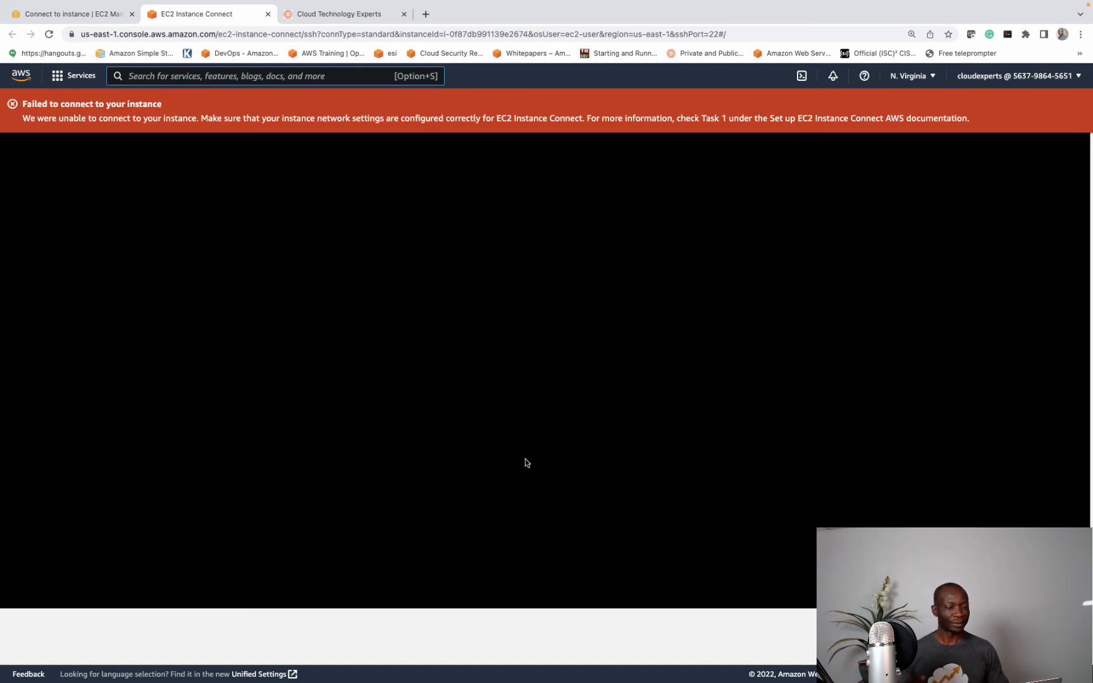
left_click(879, 7)
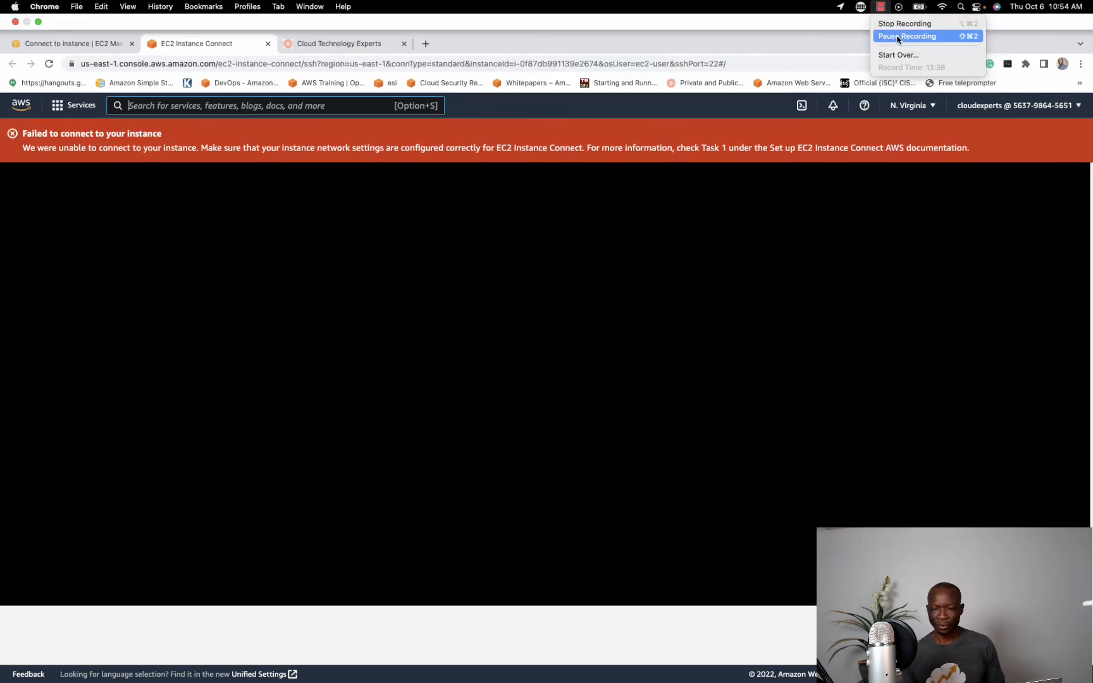
left_click(897, 37)
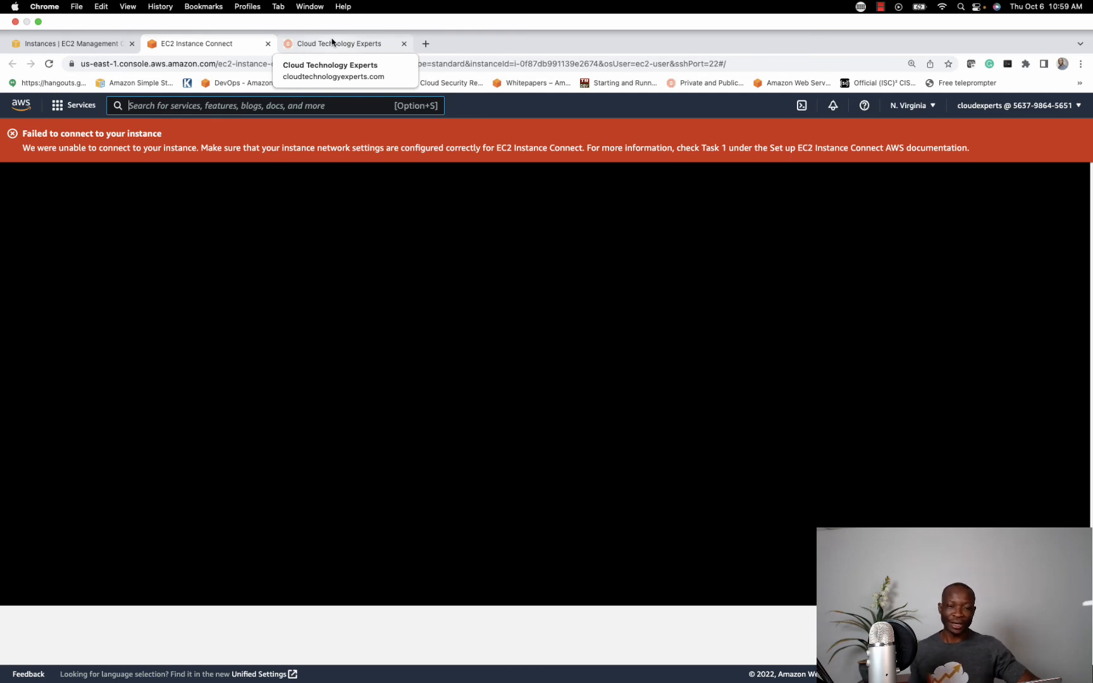
Return to the EC2 console and filter the security groups by the name secure-website-sec-group
left_click(108, 47)
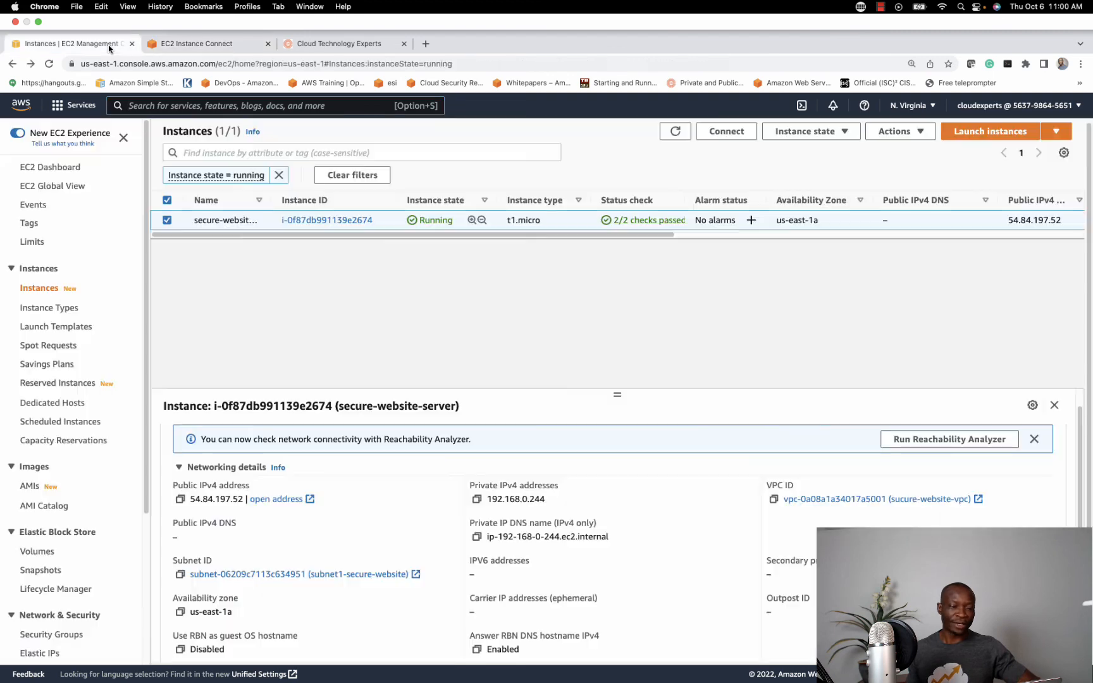
left_click(168, 191)
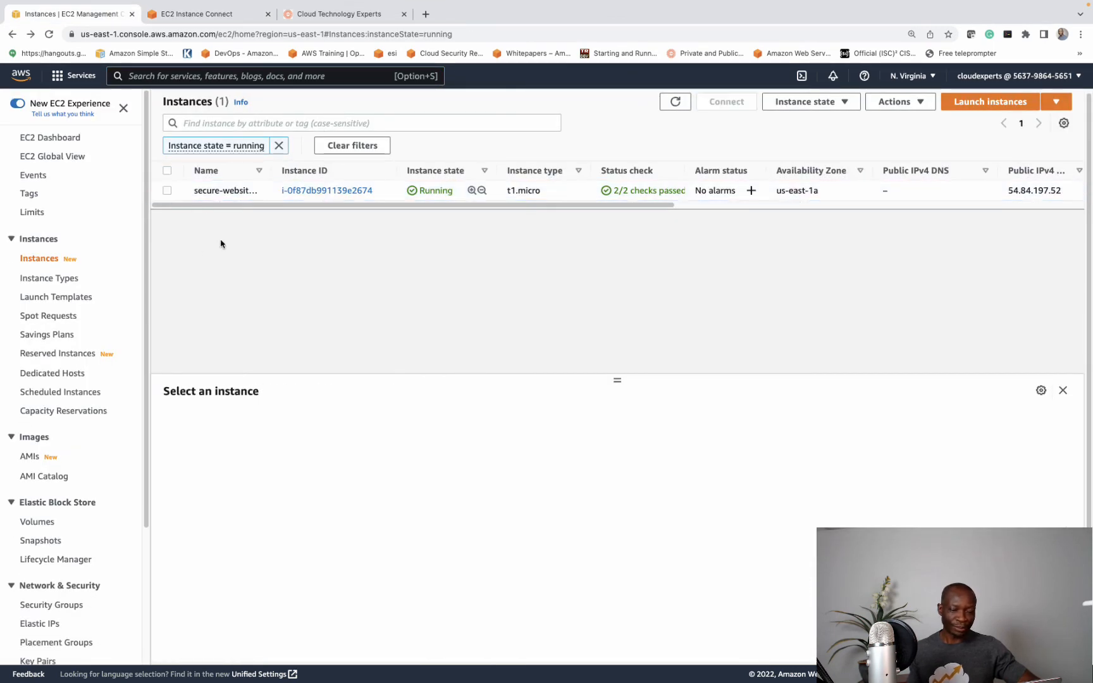
scroll(70, 380, "down", 3)
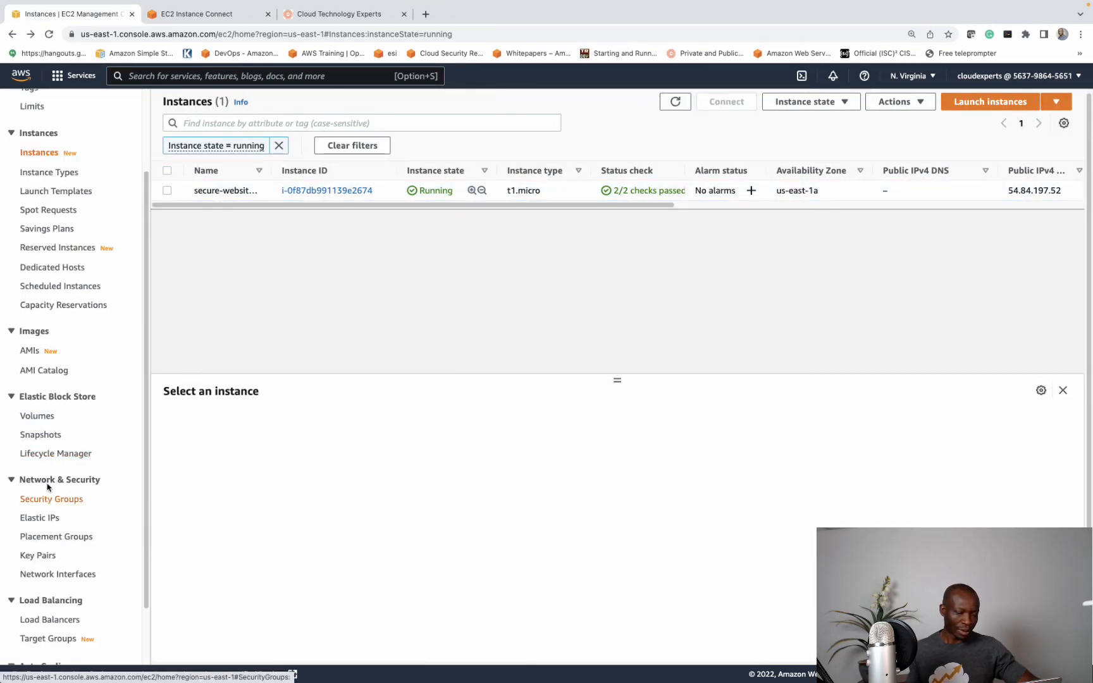
left_click(45, 499)
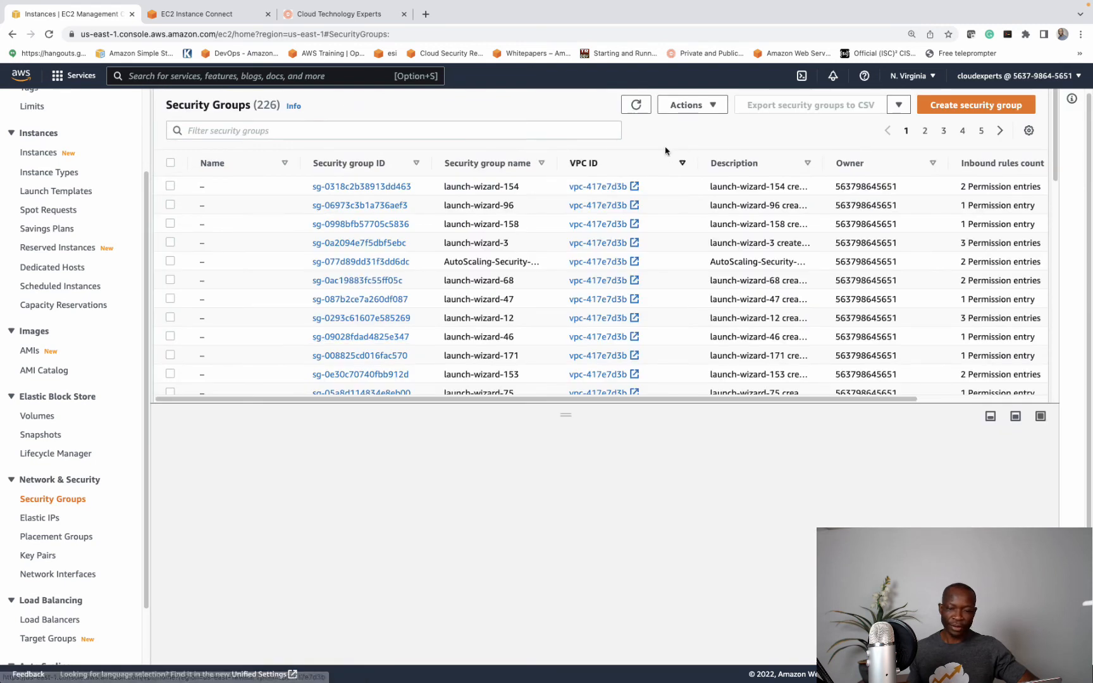
left_click(398, 130)
type("secure")
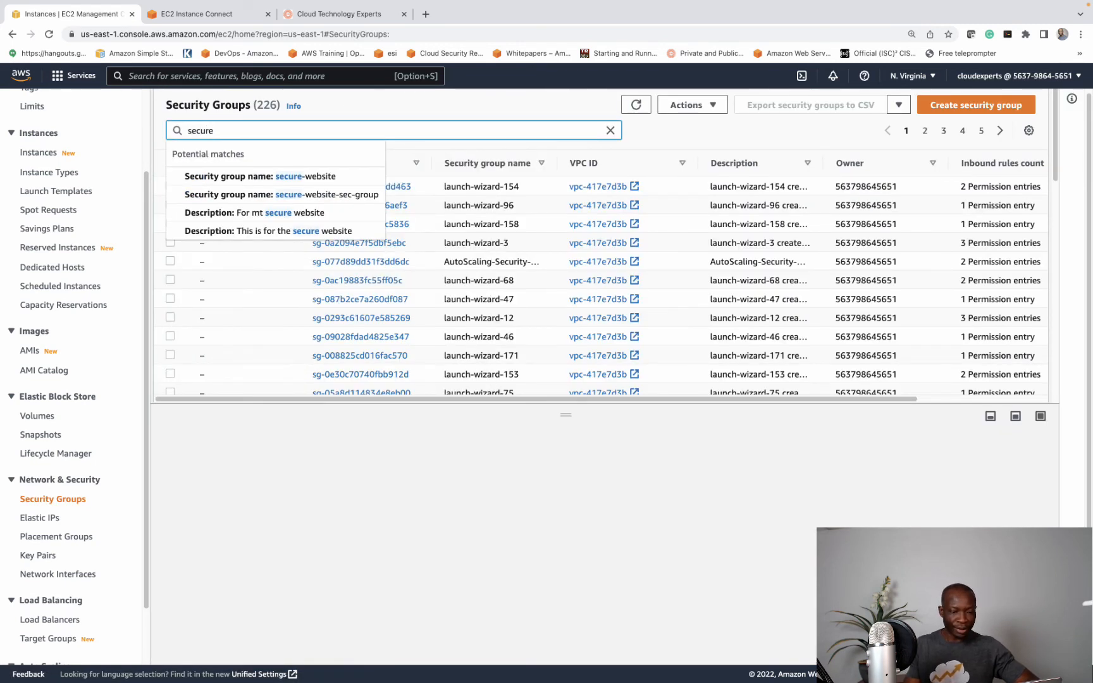
left_click(364, 196)
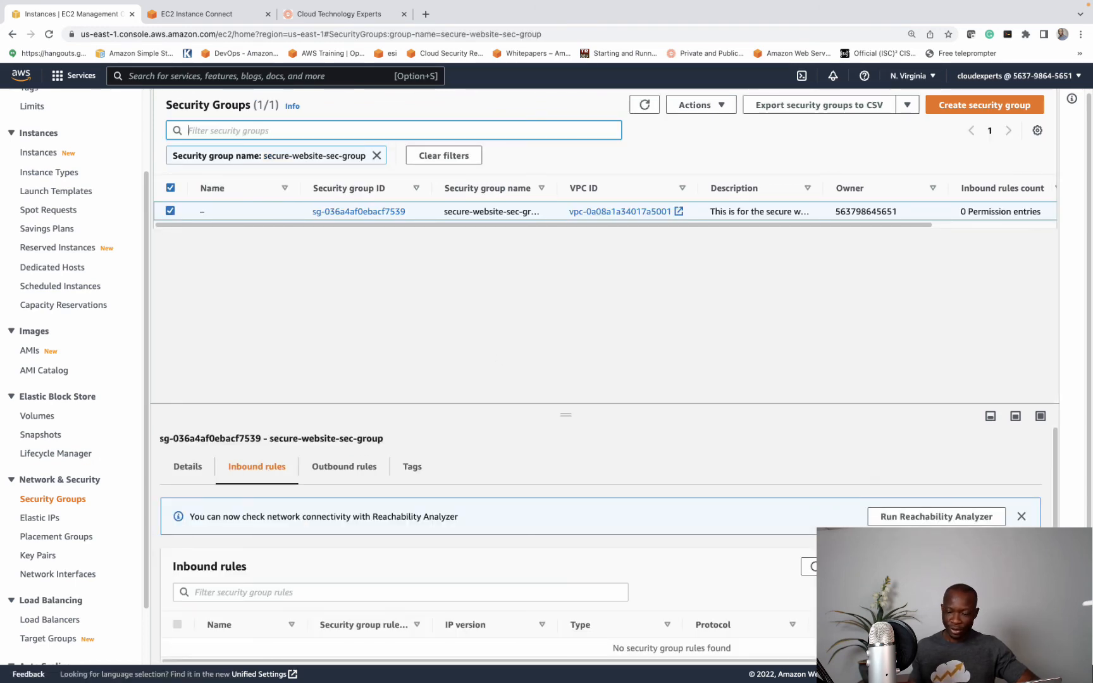
Edit the inbound rules of secure-website-sec-group and add an SSH rule with source Anywhere-IPv4
left_click(972, 566)
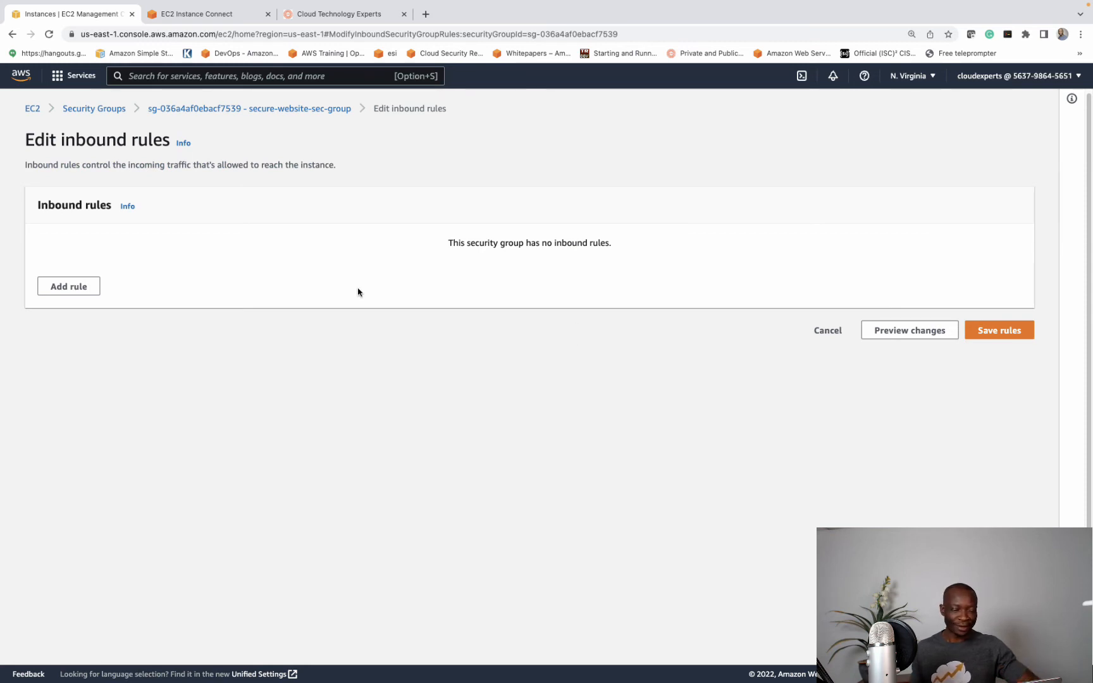
left_click(89, 287)
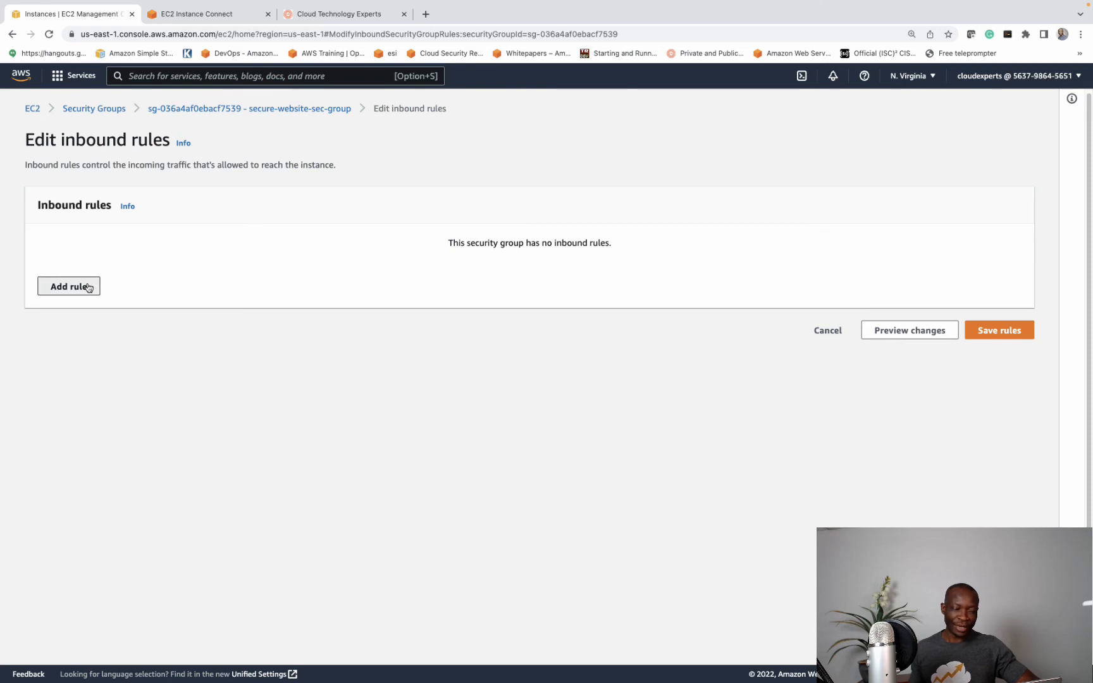
left_click(301, 262)
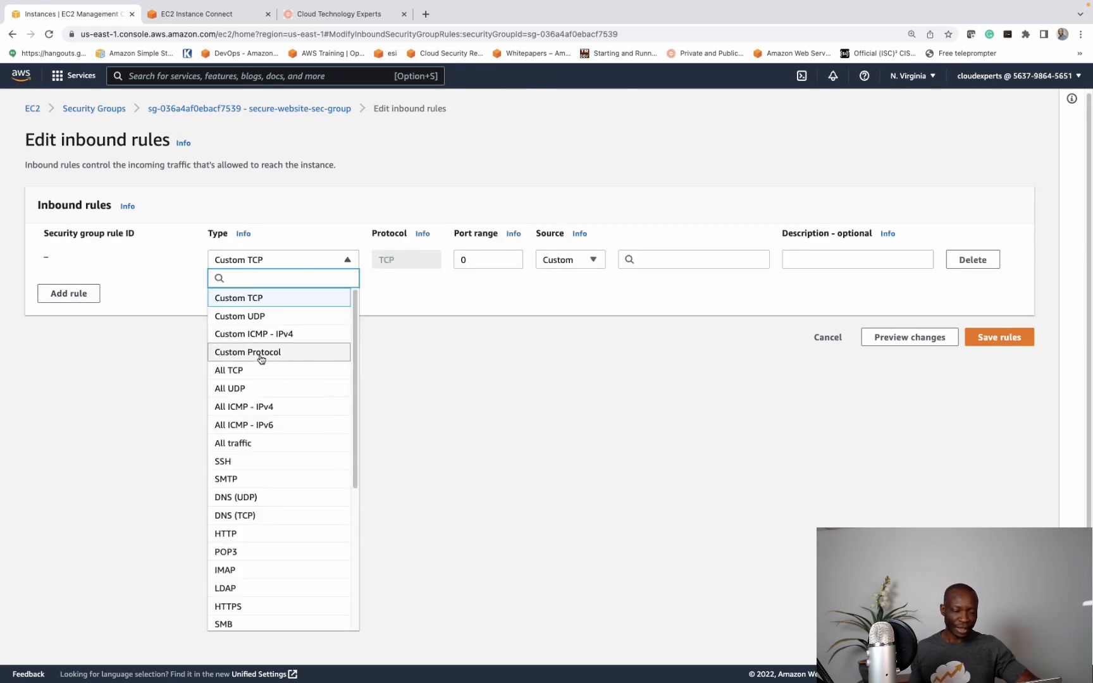
left_click(243, 461)
left_click(592, 260)
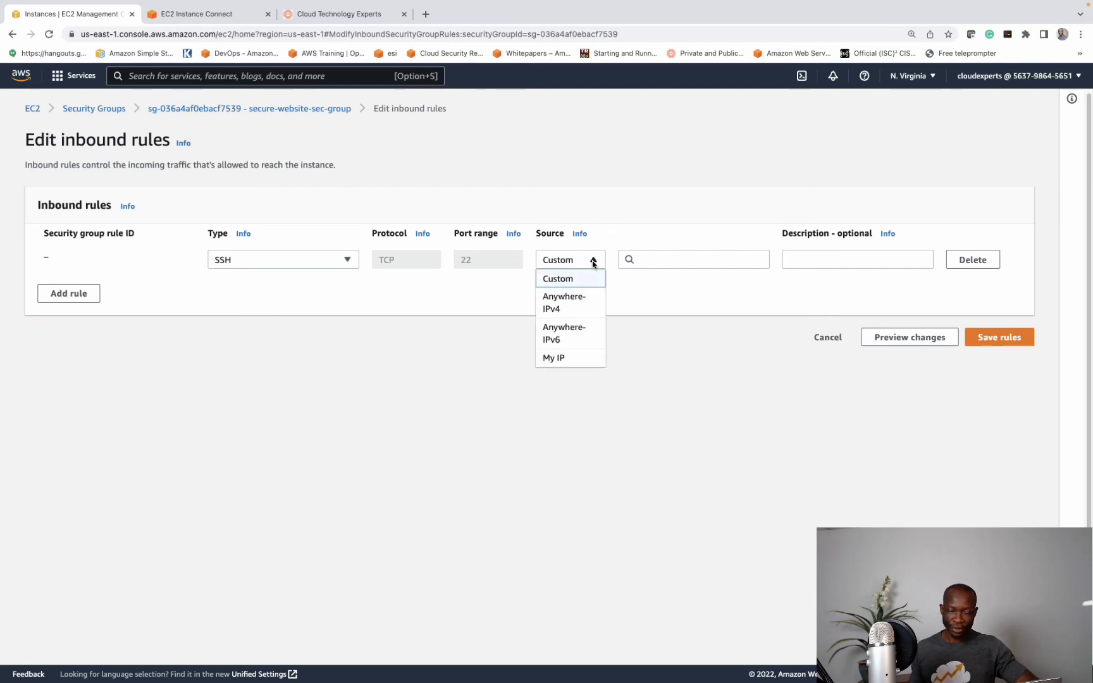
left_click(580, 300)
Add a second inbound rule of type HTTP with source Anywhere-IPv4
left_click(68, 320)
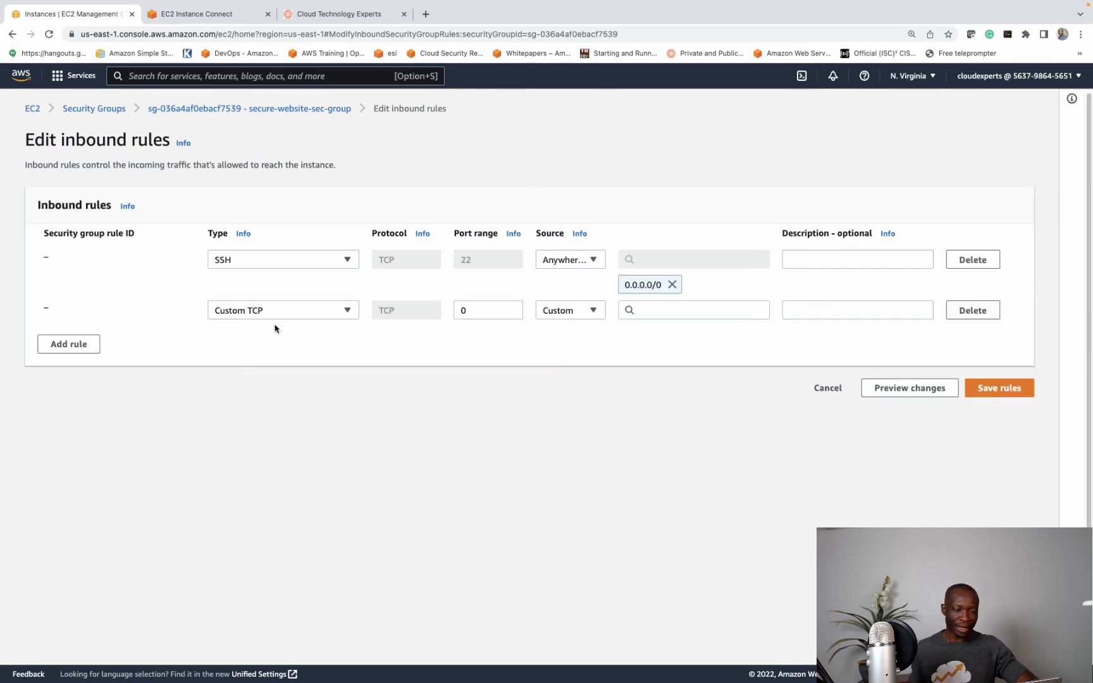
left_click(269, 315)
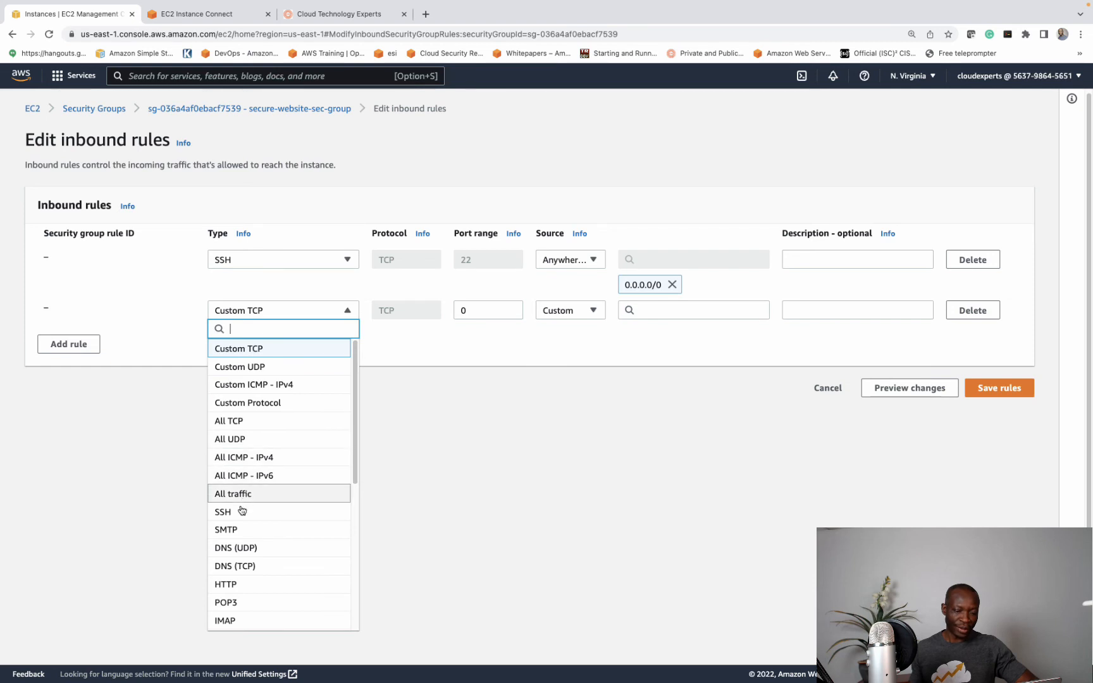
left_click(239, 585)
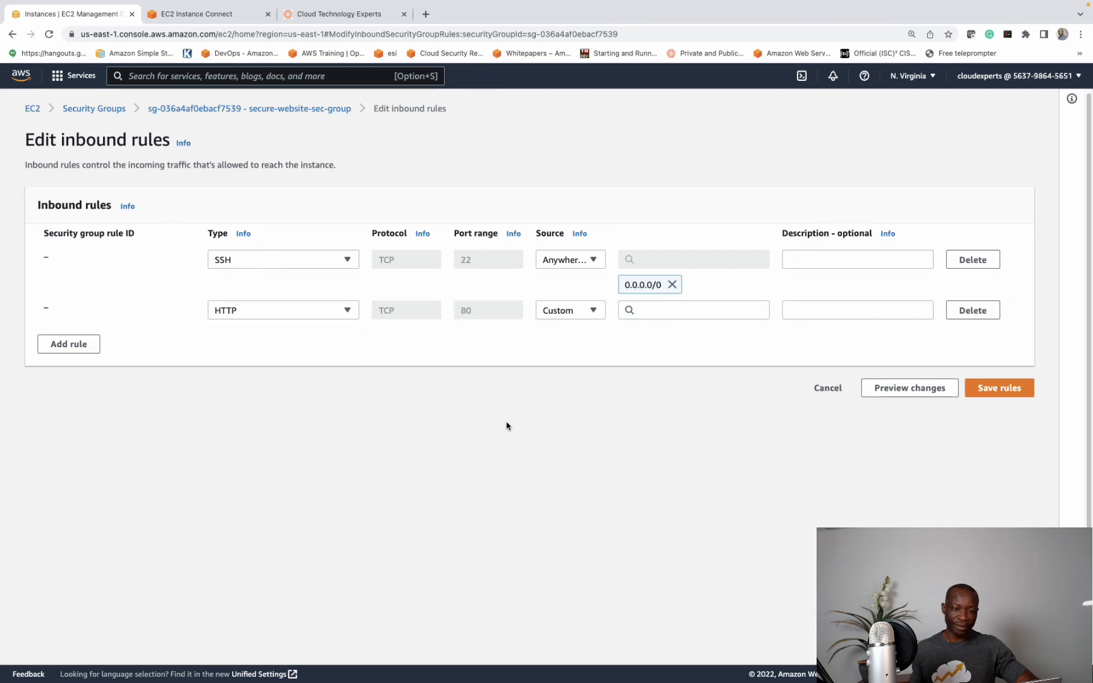
left_click(588, 309)
left_click(586, 353)
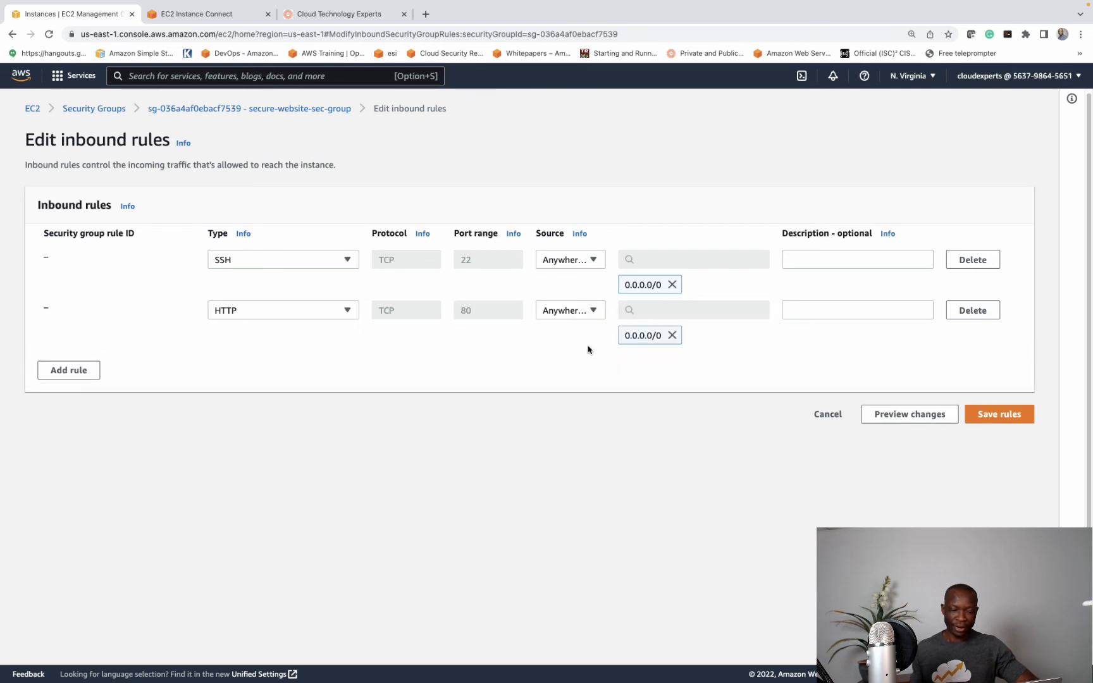
Add a third inbound rule of type HTTPS with source Anywhere-IPv4 and save the security group's rules
left_click(62, 370)
left_click(268, 361)
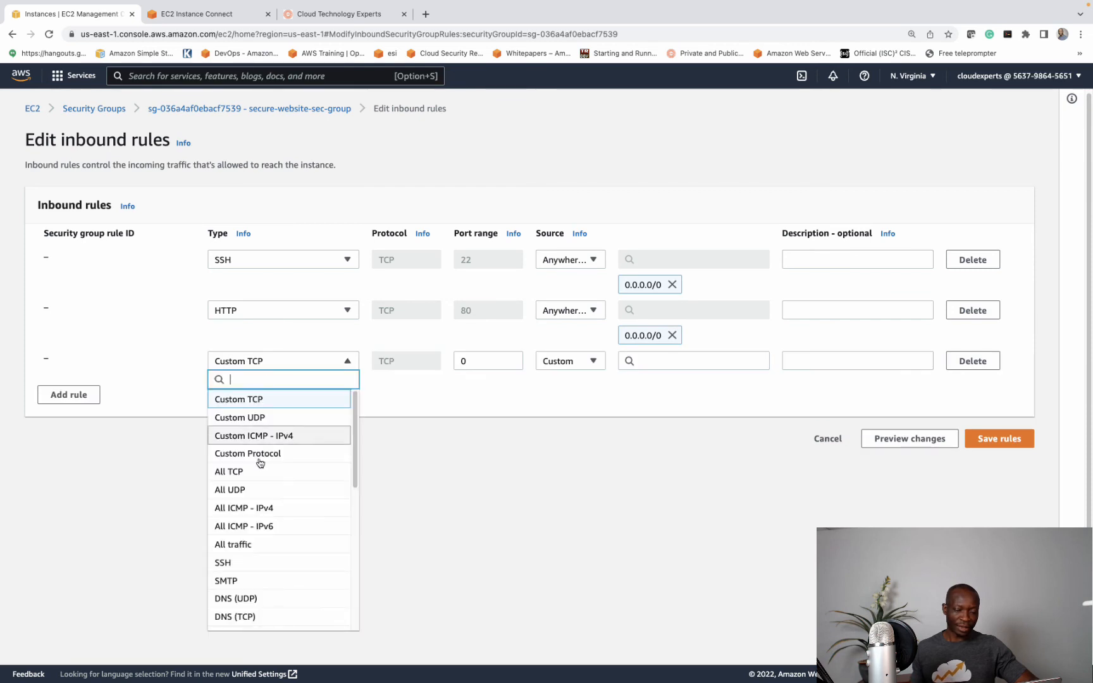
scroll(260, 464, "down", 2)
scroll(260, 464, "down", 5)
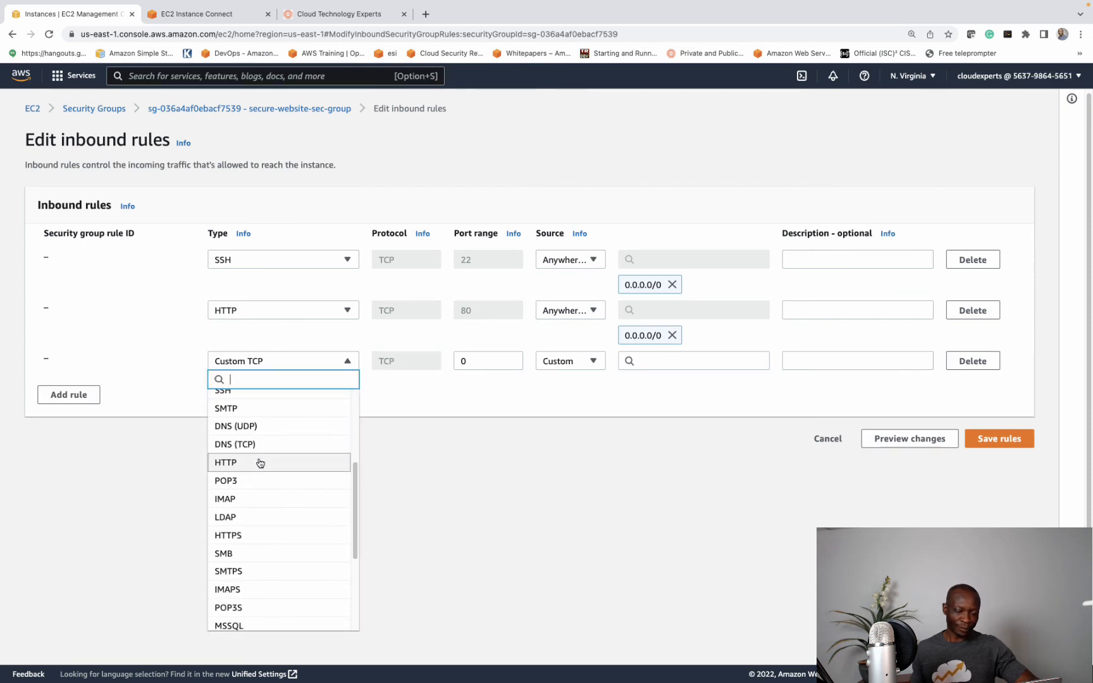
scroll(260, 463, "down", 3)
left_click(253, 464)
left_click(568, 367)
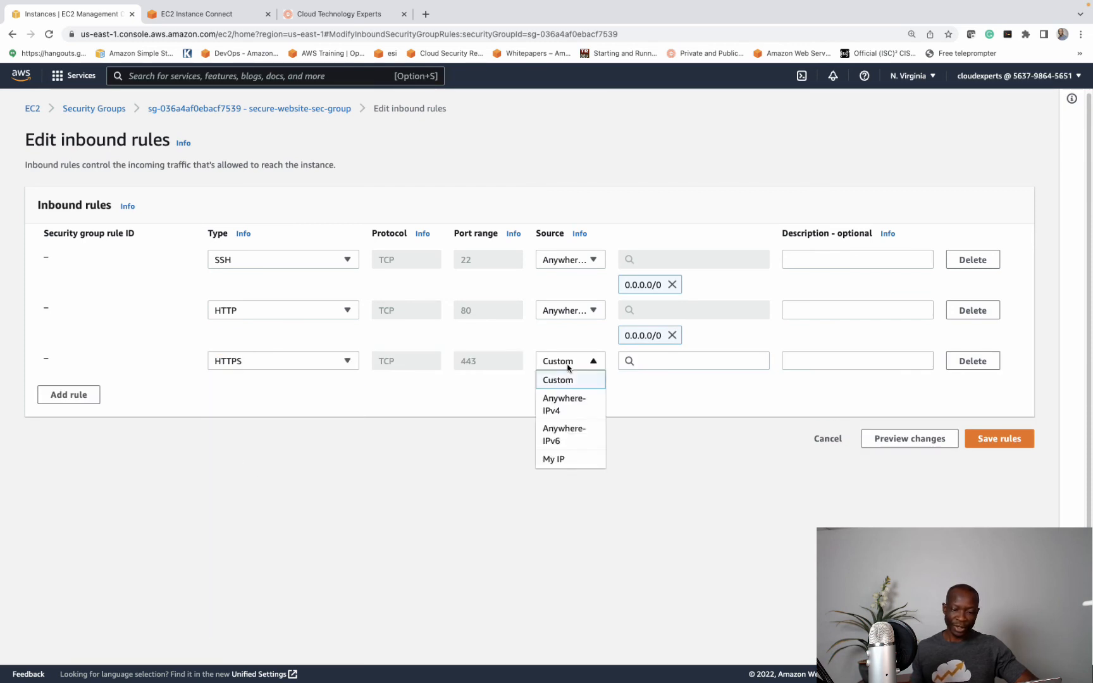
left_click(563, 411)
left_click(1005, 441)
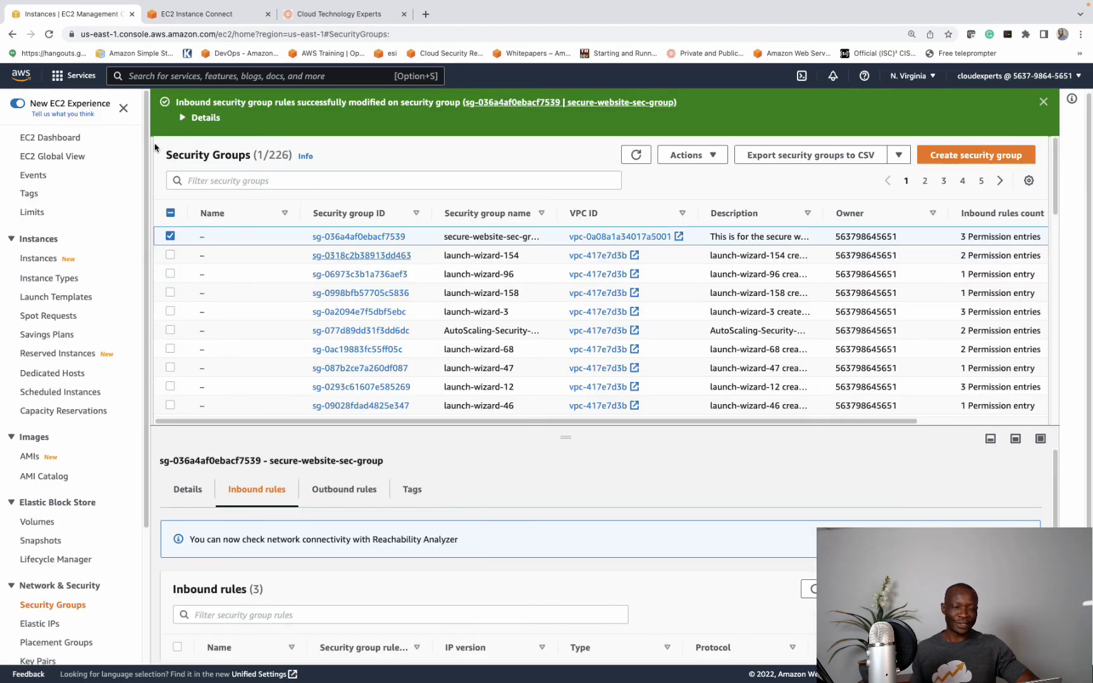
Open the EC2 instances list, filling in the account ID and signing in again as the IAM user
left_click(39, 258)
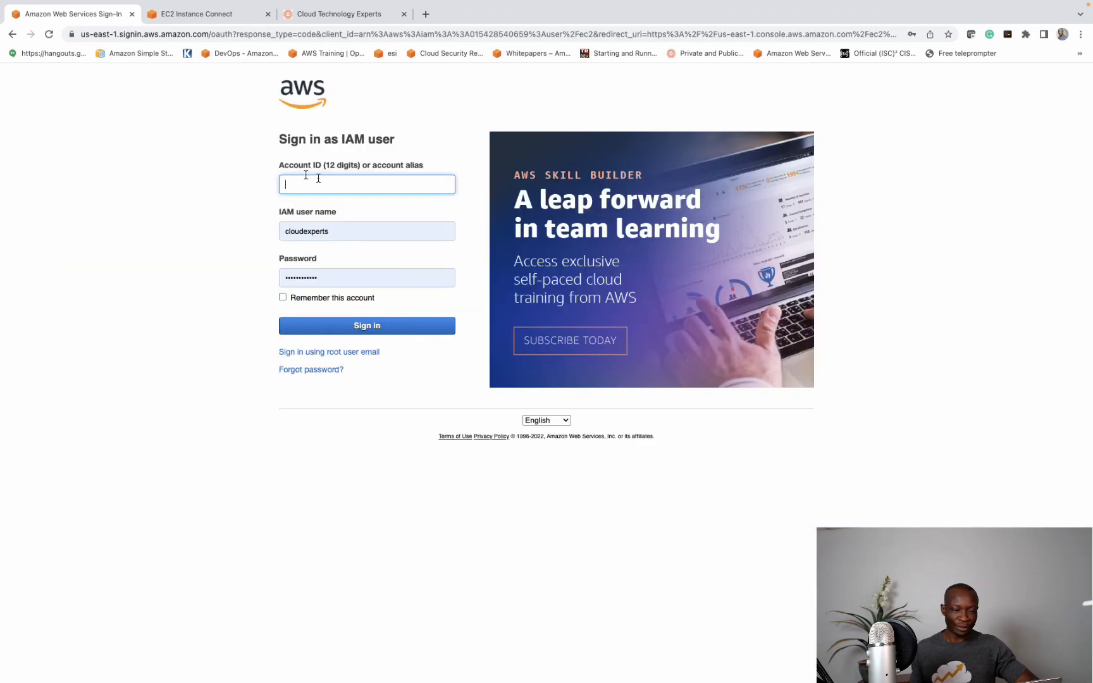
left_click(318, 178)
left_click(354, 212)
left_click(381, 327)
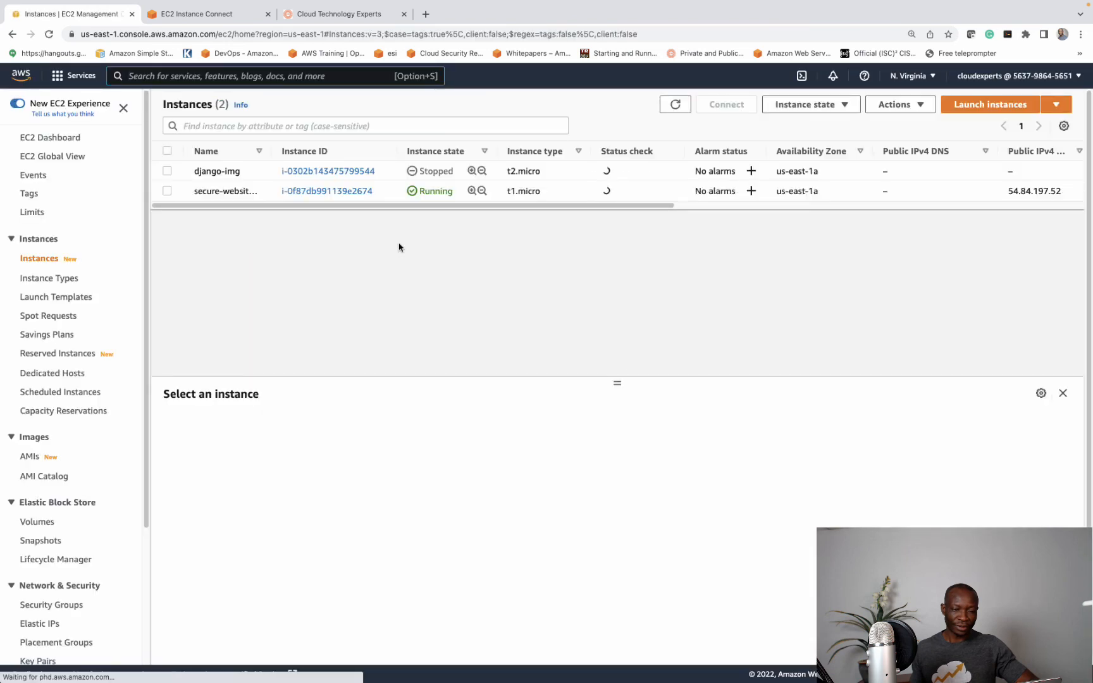
Select the secure-website-server instance and start an EC2 Instance Connect session to it as ec2-user
left_click(167, 192)
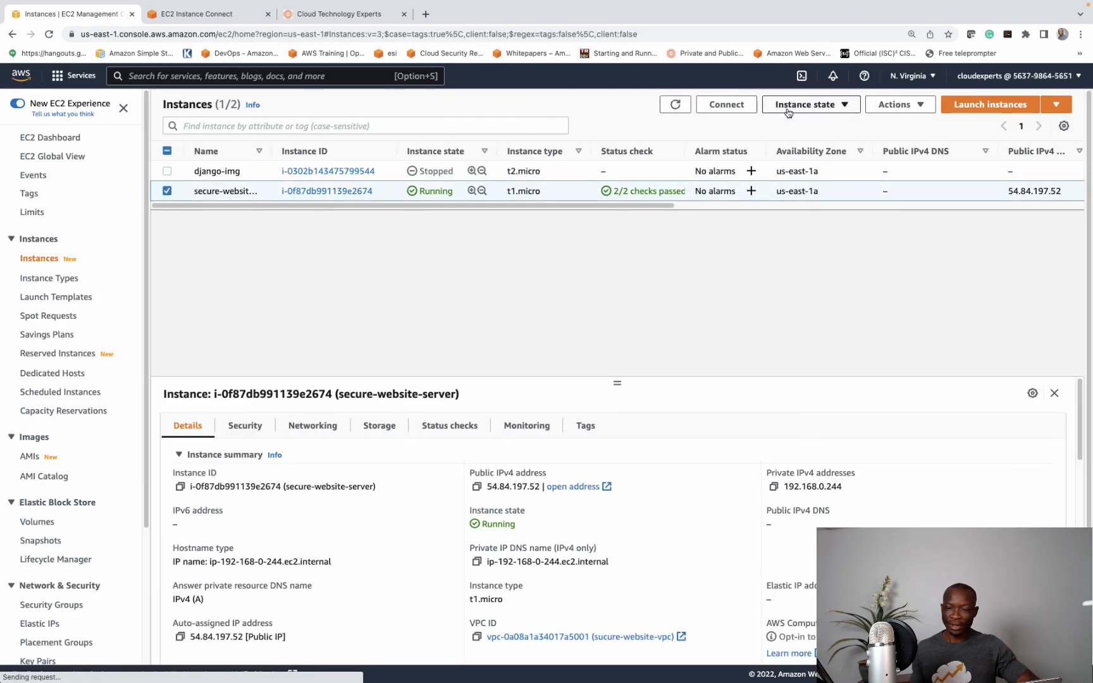
left_click(733, 106)
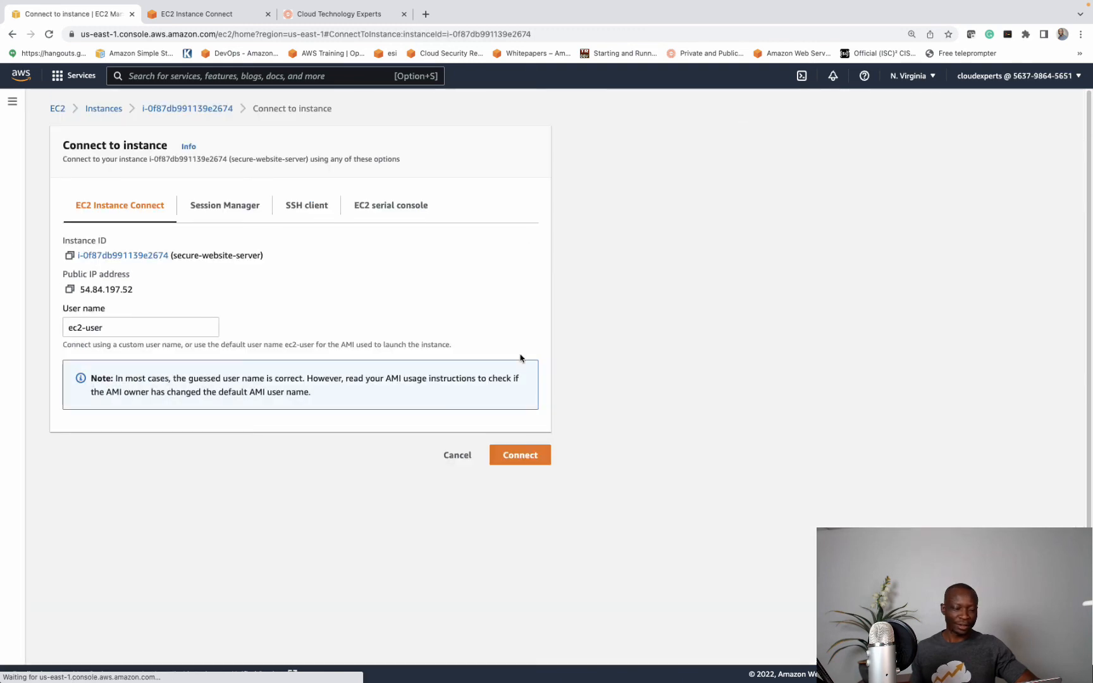
left_click(524, 455)
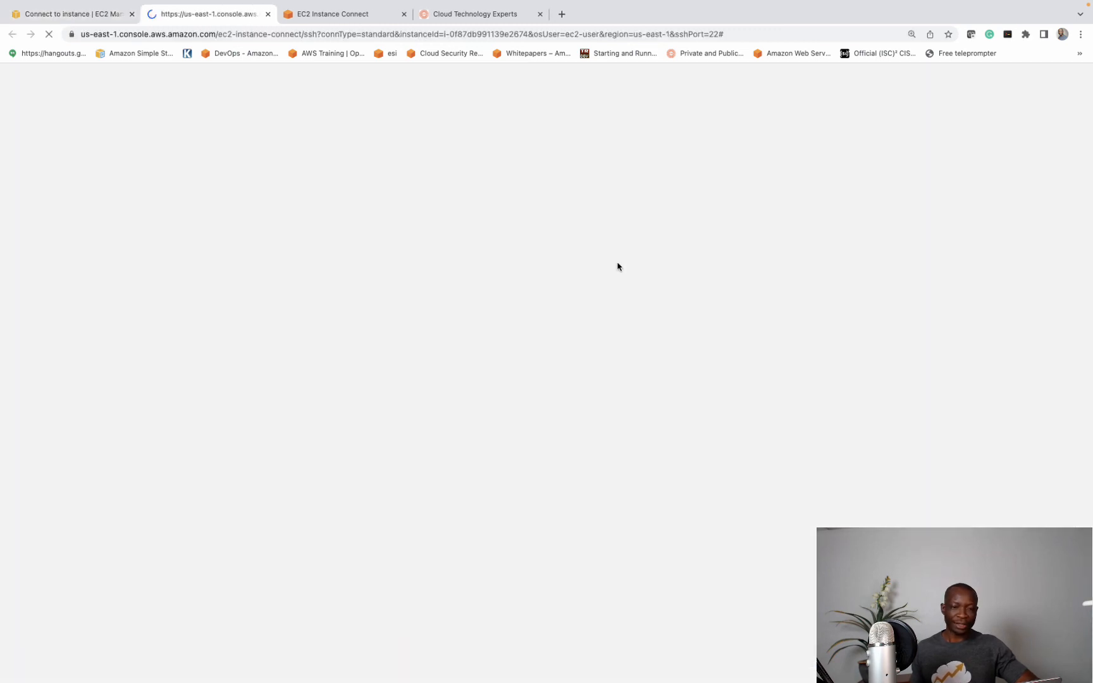